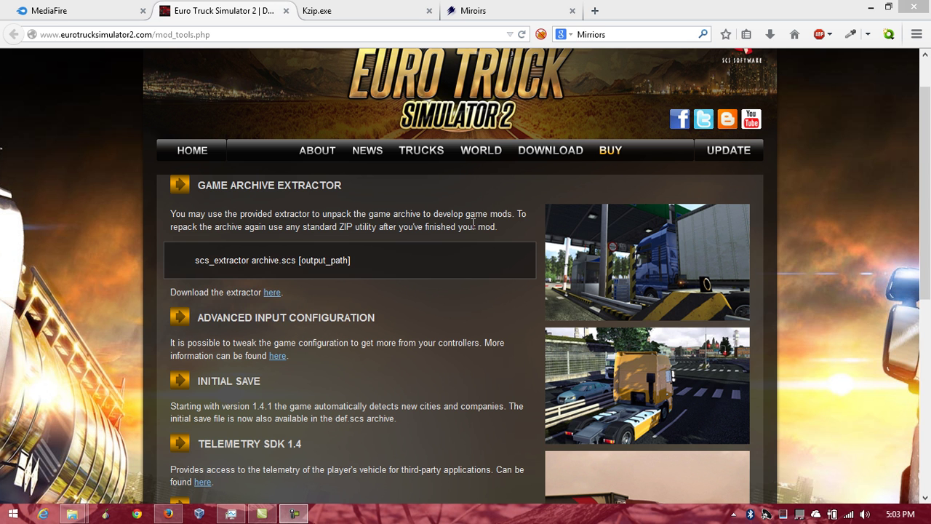
# Step: Download scs_extractor.zip (117 KB) from the mod tools page and show it in its folder
pyautogui.scroll(1, 530, 79)
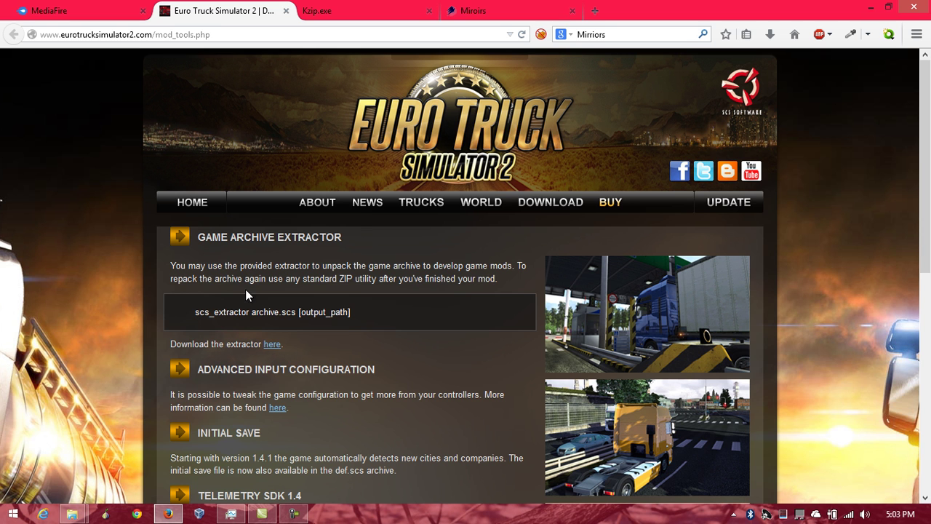
pyautogui.click(213, 34)
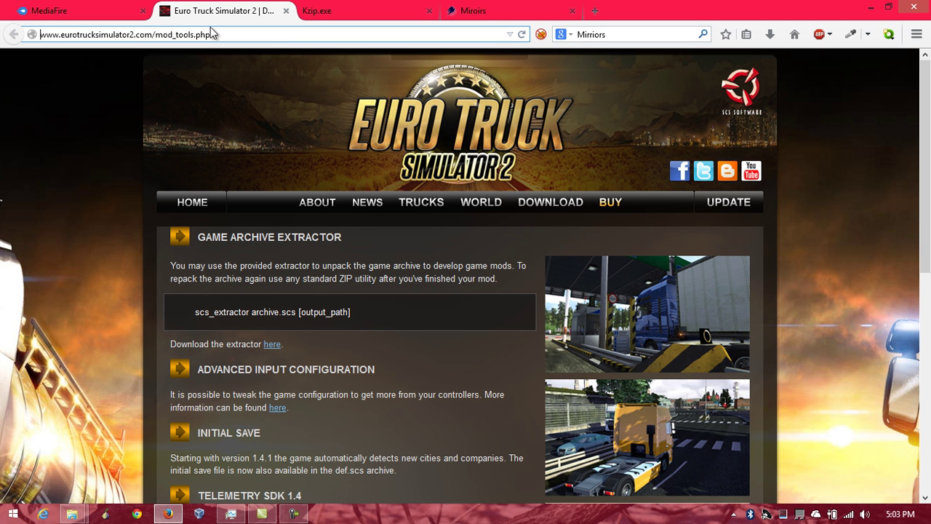
pyautogui.moveTo(251, 34); pyautogui.dragTo(18, 33)
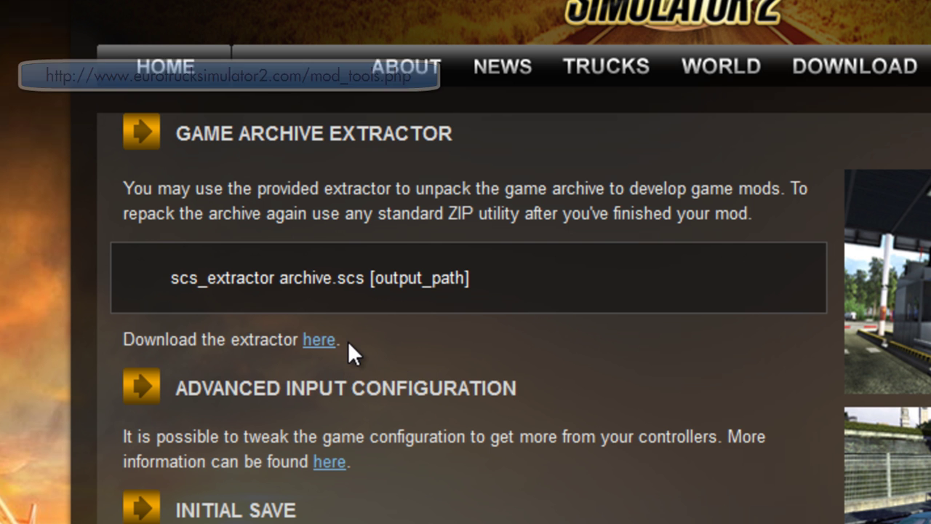
pyautogui.click(342, 340)
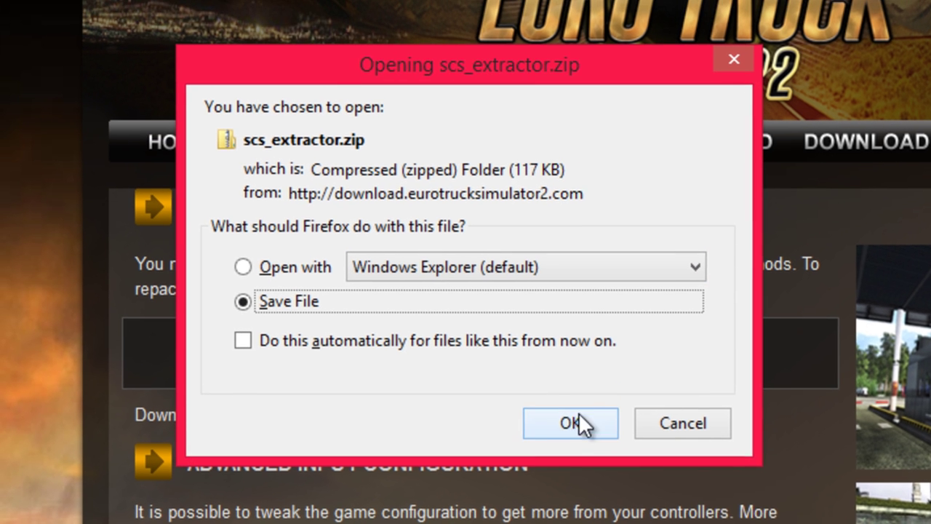
pyautogui.click(574, 375)
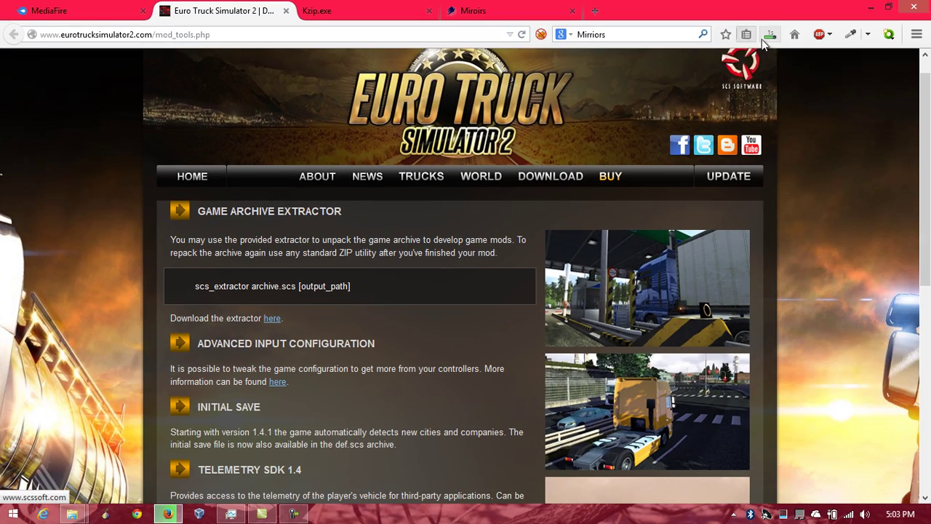
pyautogui.click(769, 34)
pyautogui.click(760, 85)
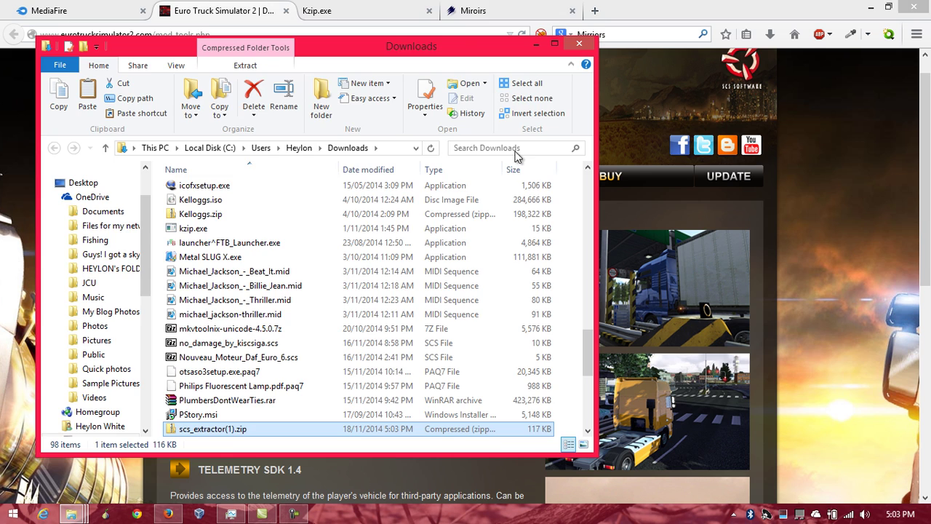
# Step: Paste the downloaded extractor zip into the Euro truck sim modder folder
pyautogui.click(580, 44)
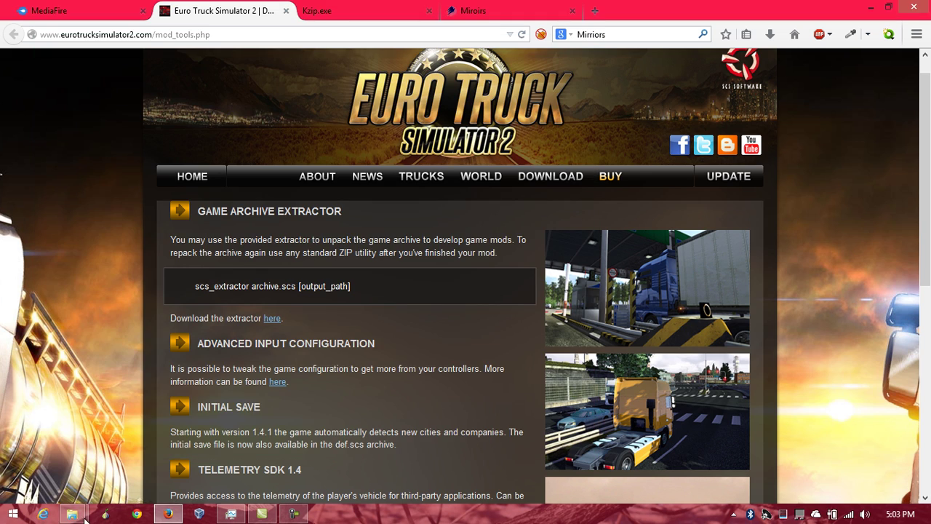
pyautogui.moveTo(81, 517)
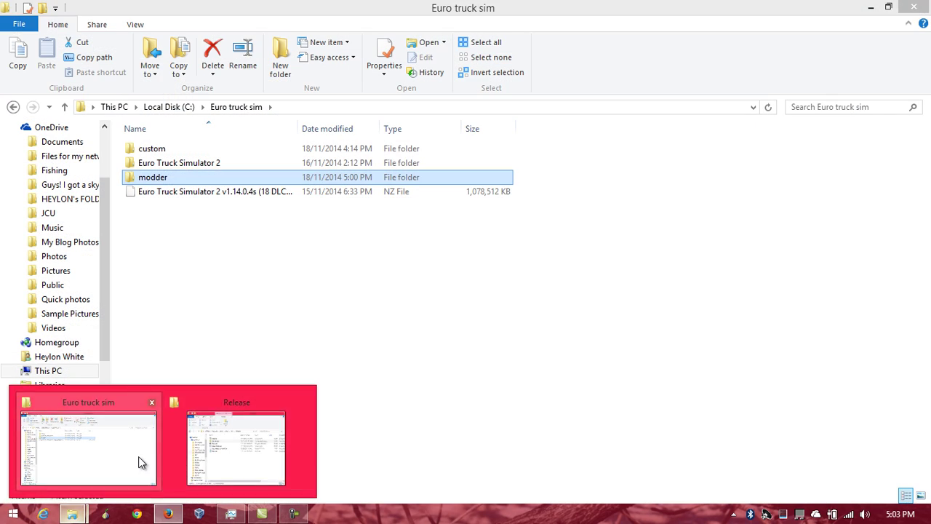
pyautogui.click(138, 456)
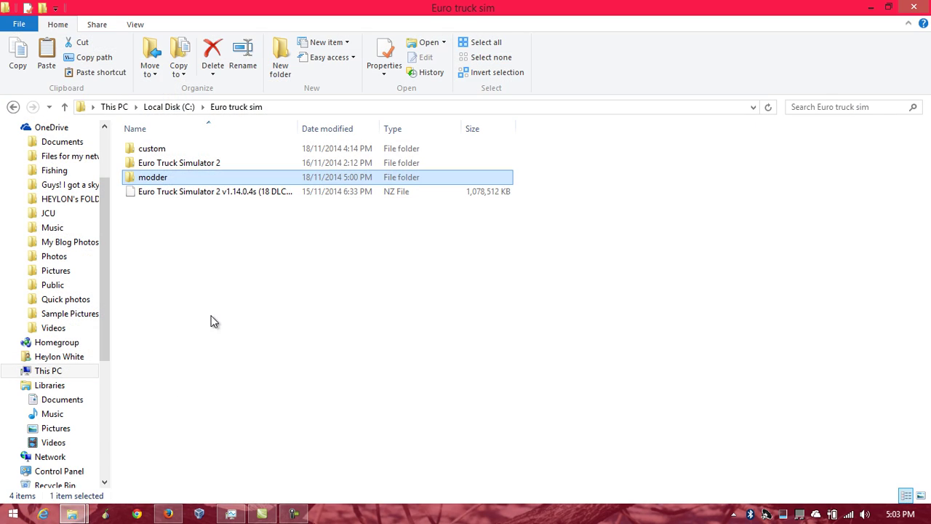
pyautogui.click(214, 321)
pyautogui.doubleClick(154, 177)
pyautogui.hotkey('ctrl', 'v')
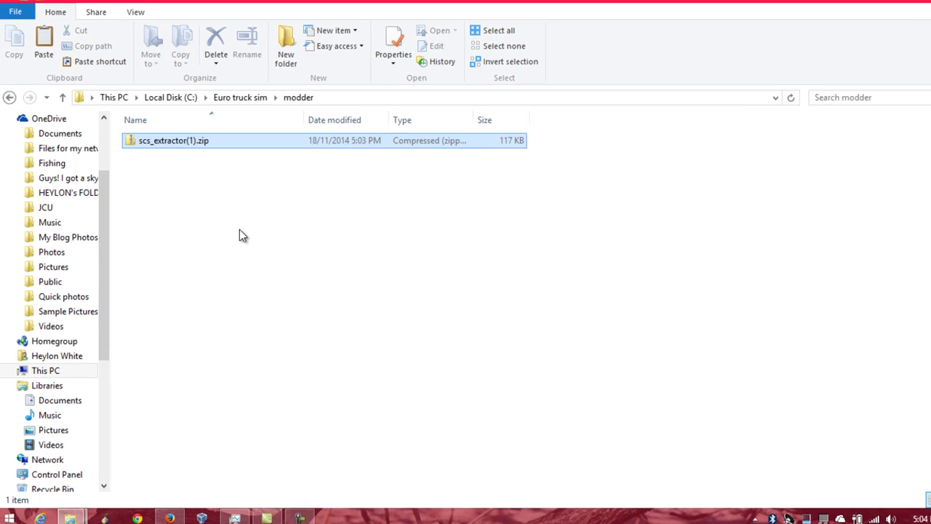
# Step: Extract scs_extractor.exe here with WinRAR and delete the zip
pyautogui.rightClick(207, 141)
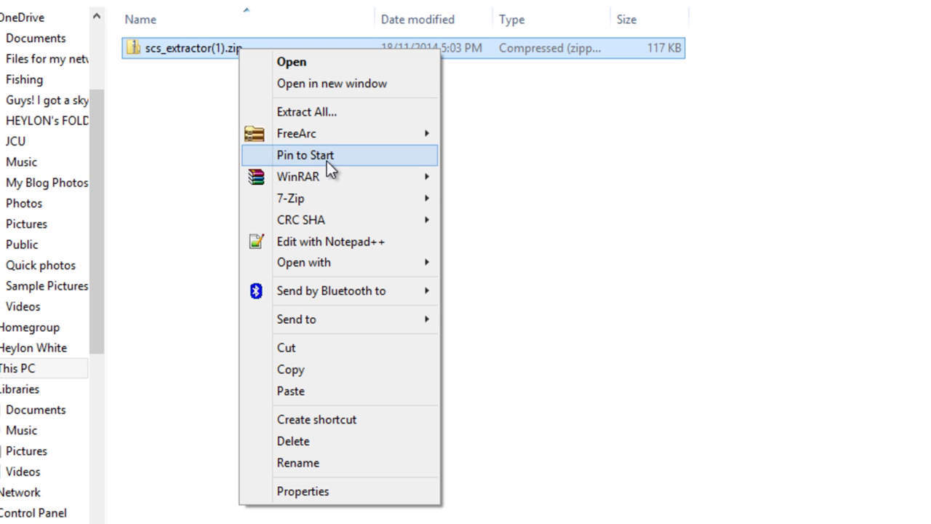
pyautogui.moveTo(332, 171)
pyautogui.click(500, 193)
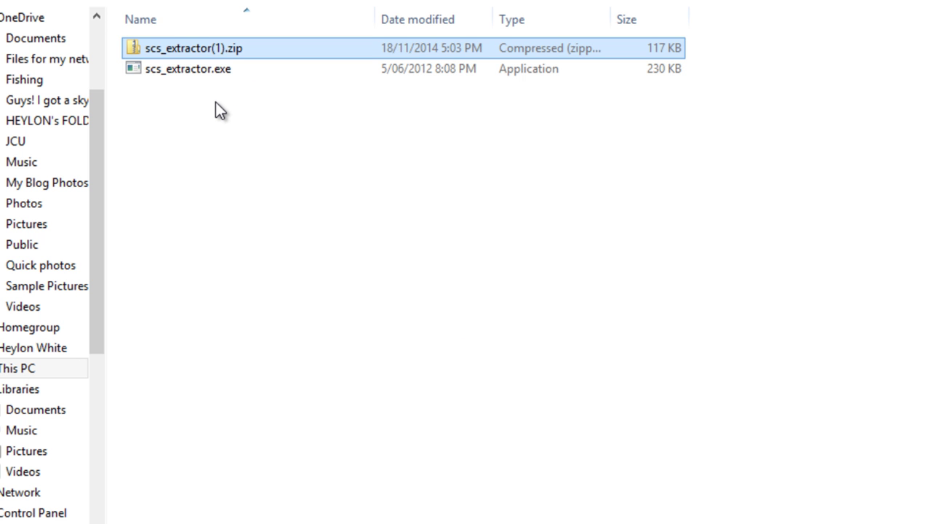
pyautogui.press('Delete')
pyautogui.click(192, 49)
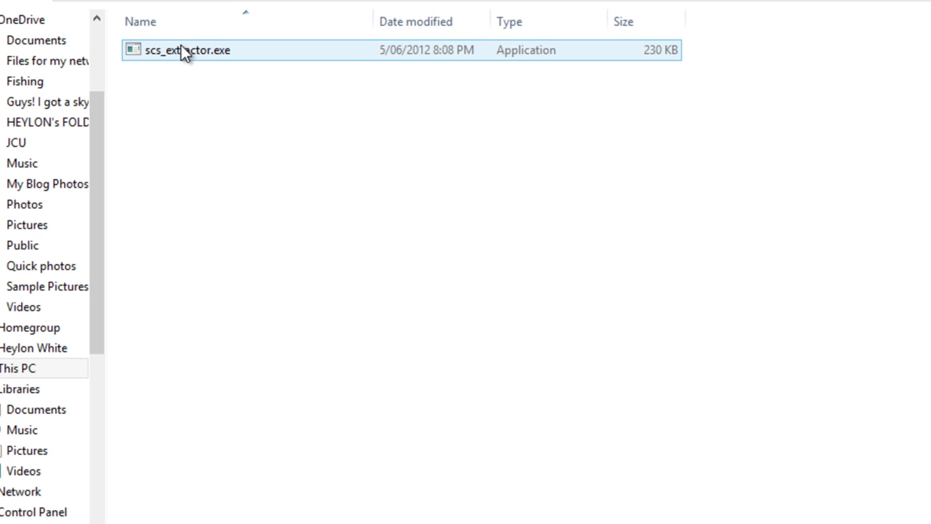
pyautogui.click(160, 87)
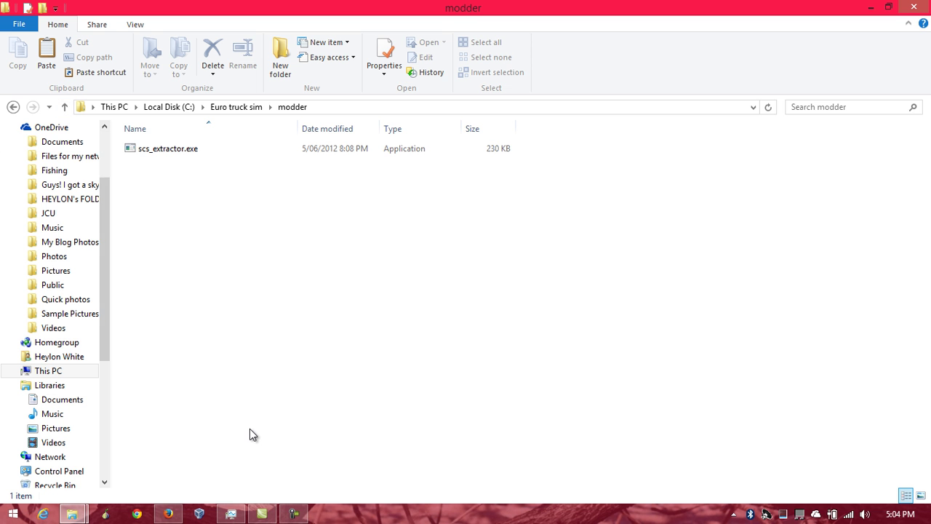
# Step: Open Command Prompt via cmd and drop in the scs_extractor.exe path
pyautogui.press('super+s')
pyautogui.write('cmd')
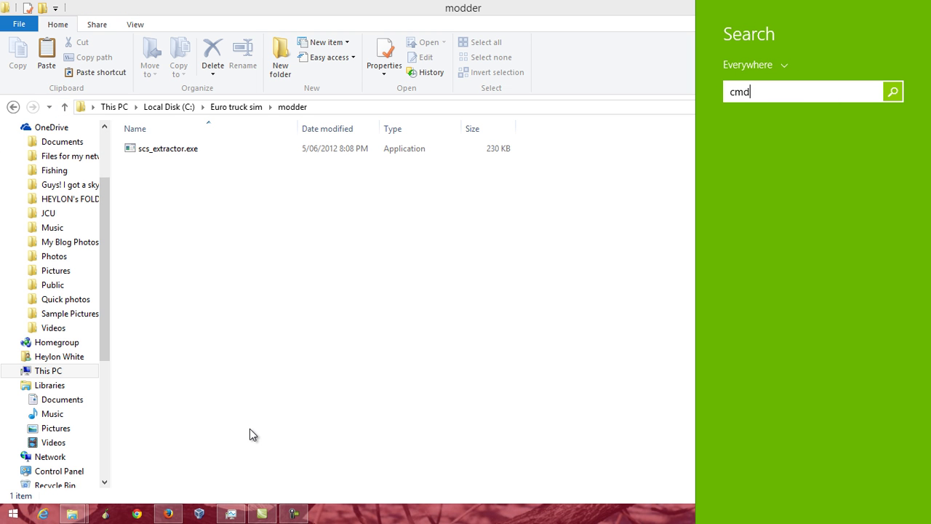
pyautogui.press('Return')
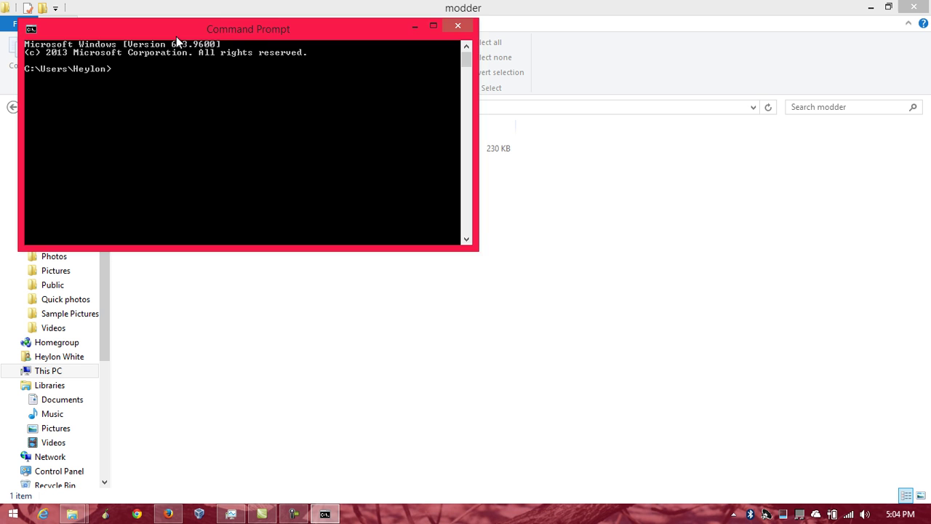
pyautogui.moveTo(177, 35); pyautogui.dragTo(520, 178)
pyautogui.moveTo(160, 149); pyautogui.dragTo(543, 321)
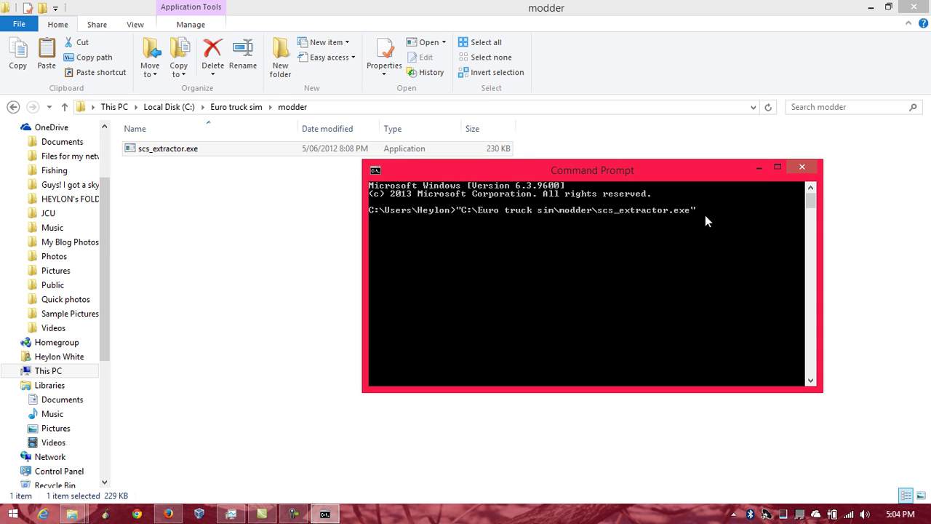
# Step: Add the def.scs archive and C:\Euro truck sim output path, then run the extractor
pyautogui.click(64, 106)
pyautogui.doubleClick(146, 163)
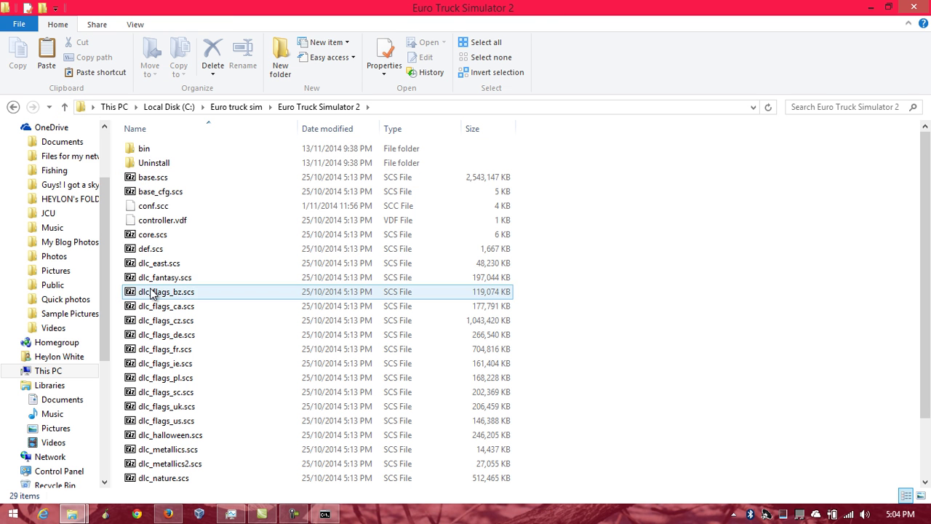
pyautogui.moveTo(153, 255); pyautogui.dragTo(571, 332)
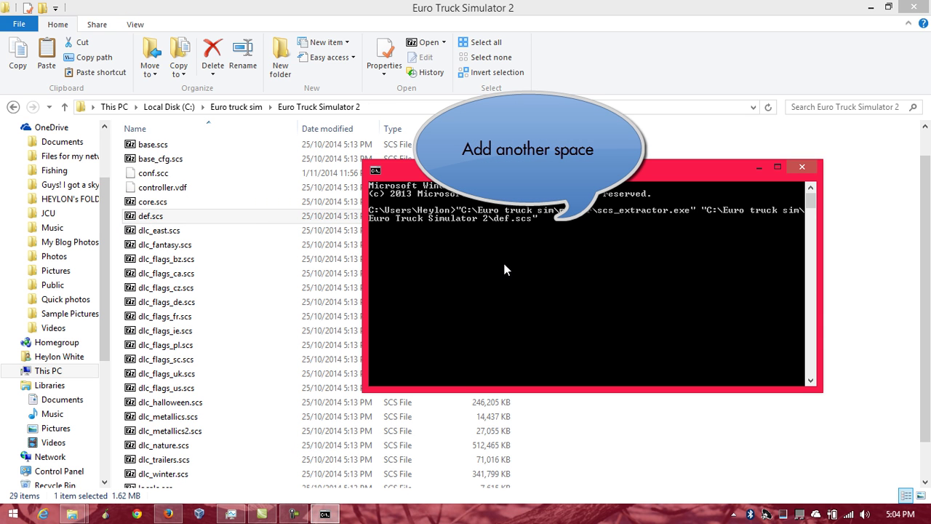
pyautogui.click(64, 107)
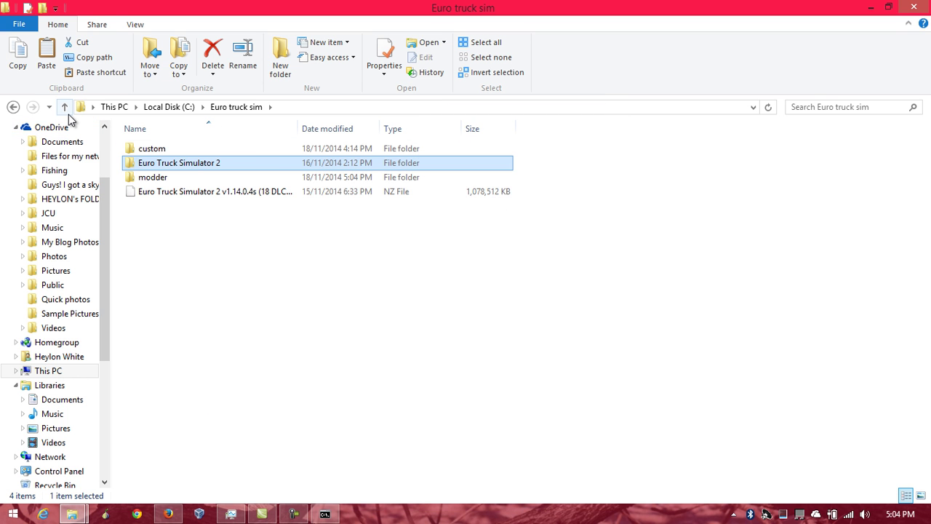
pyautogui.click(65, 108)
pyautogui.moveTo(145, 222); pyautogui.dragTo(537, 357)
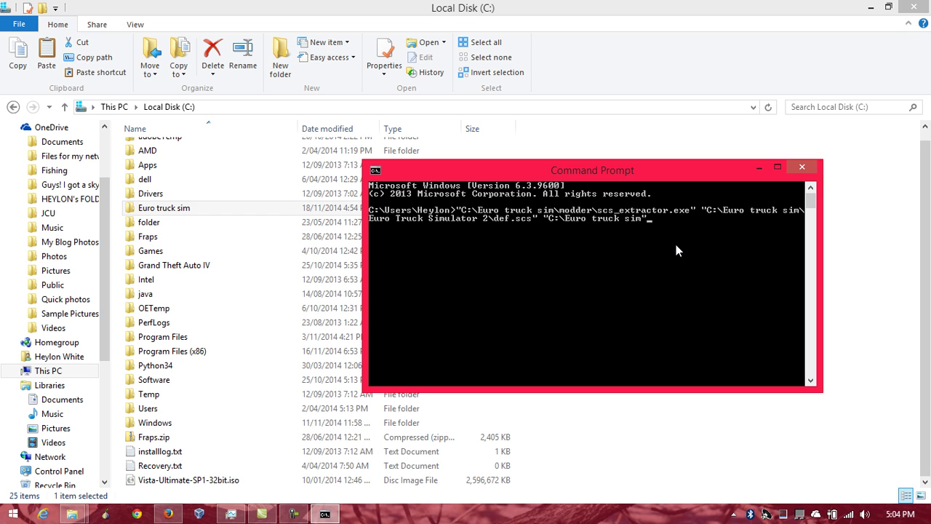
pyautogui.press('Return')
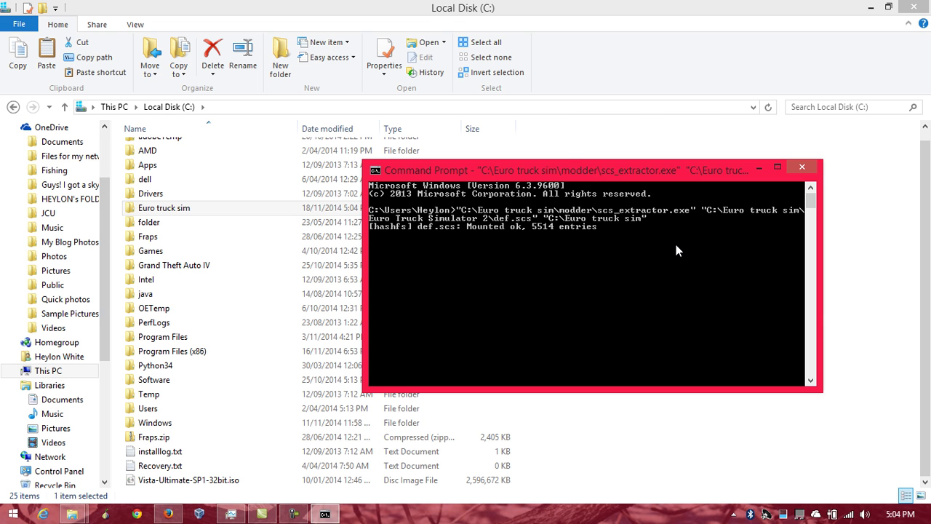
# Step: Browse to def\vehicle\truck\volvo.fh16\engine and open d16g750.sii in Notepad++
pyautogui.doubleClick(225, 207)
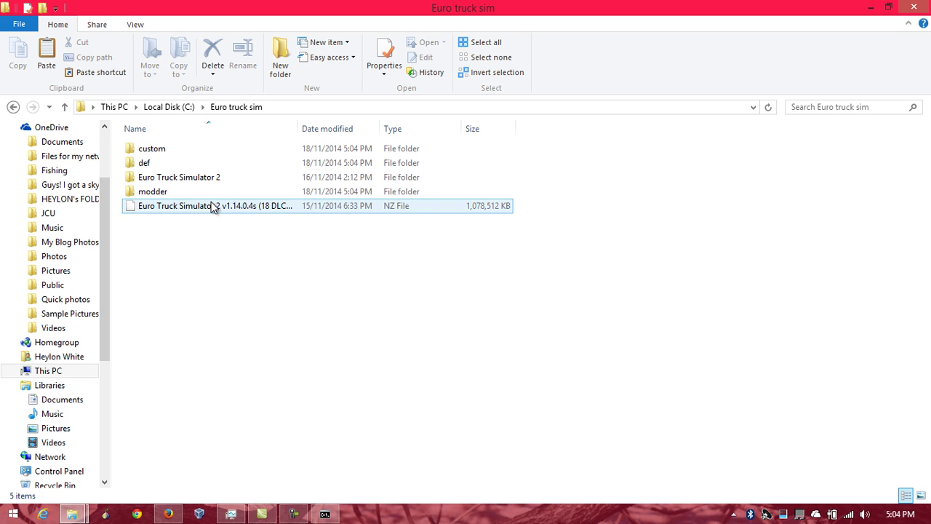
pyautogui.doubleClick(191, 167)
pyautogui.scroll(-3, 187, 241)
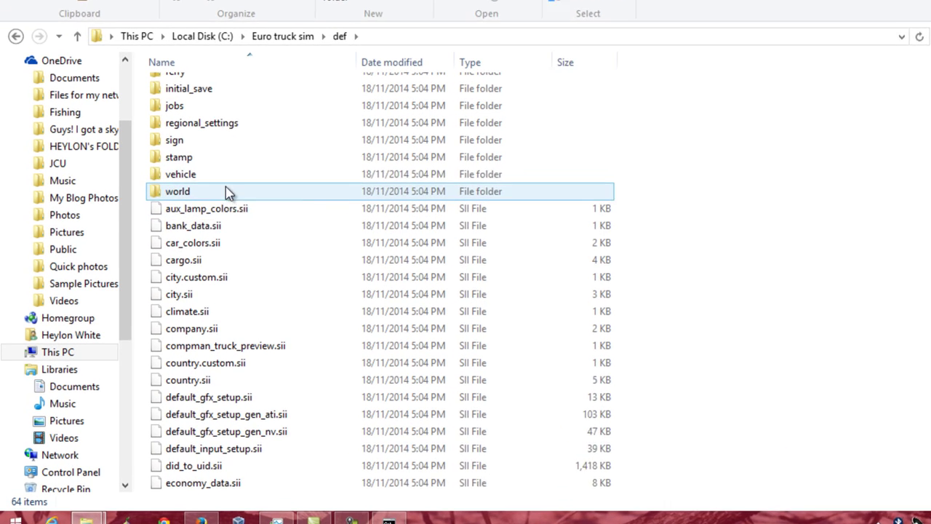
pyautogui.doubleClick(226, 175)
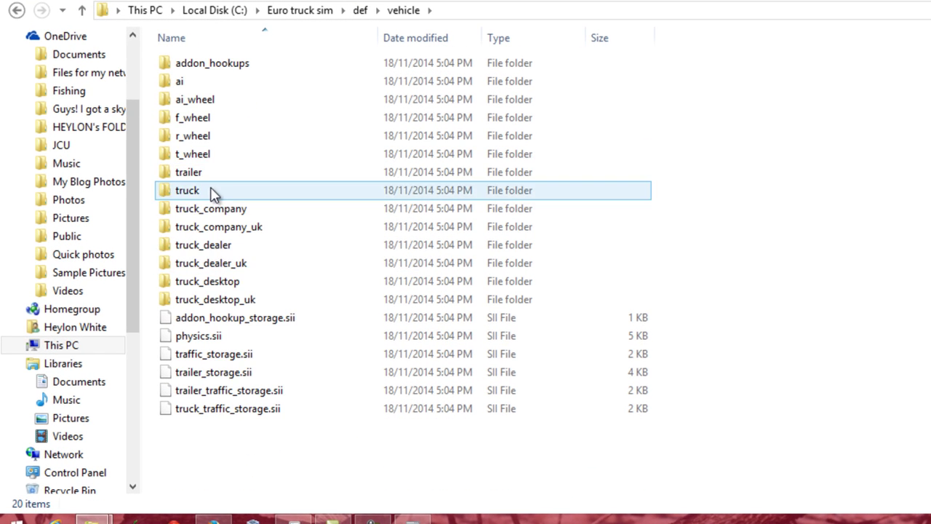
pyautogui.doubleClick(213, 192)
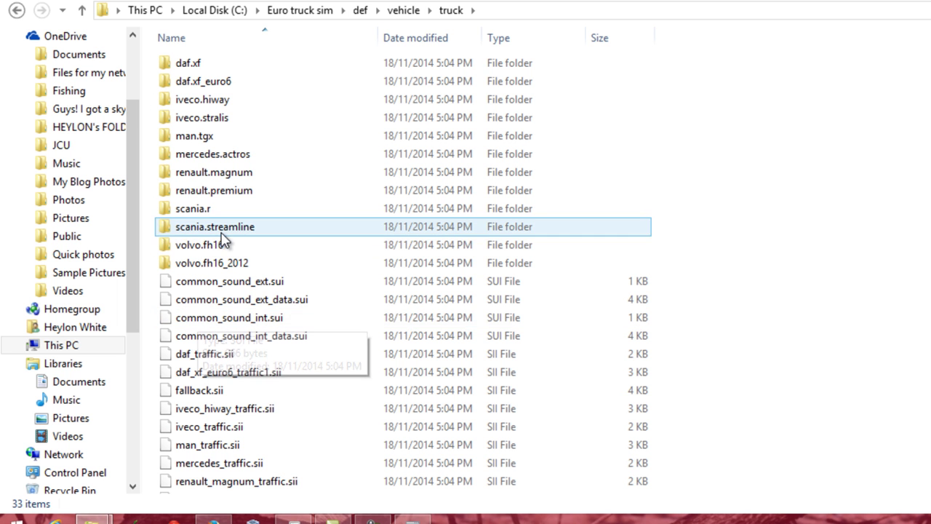
pyautogui.doubleClick(214, 246)
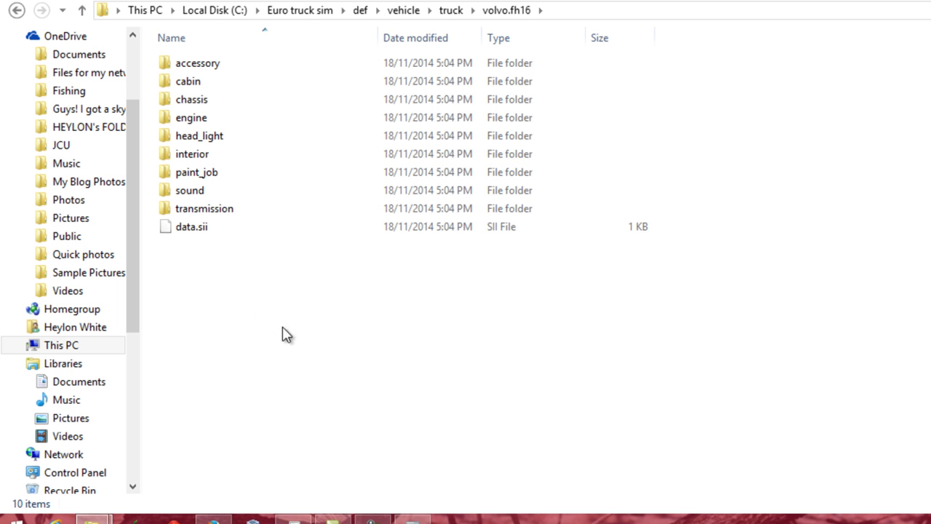
pyautogui.doubleClick(203, 119)
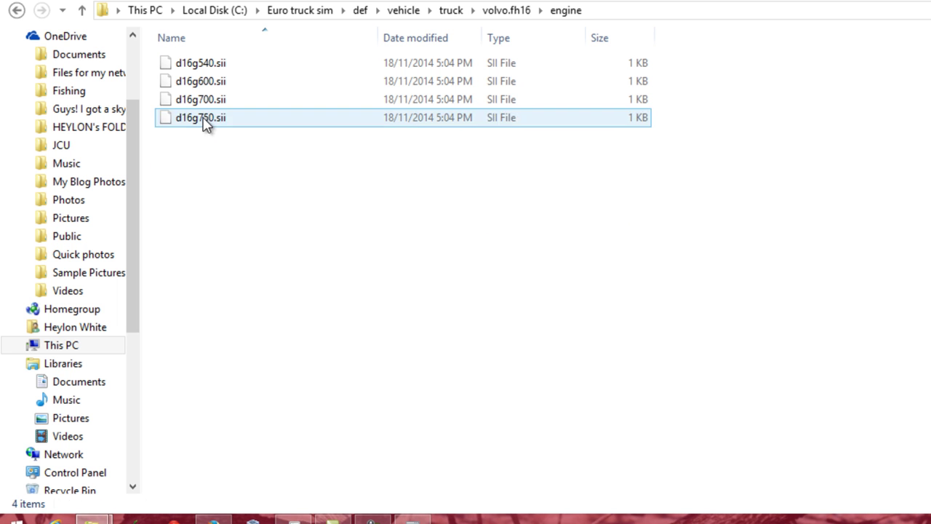
pyautogui.rightClick(200, 122)
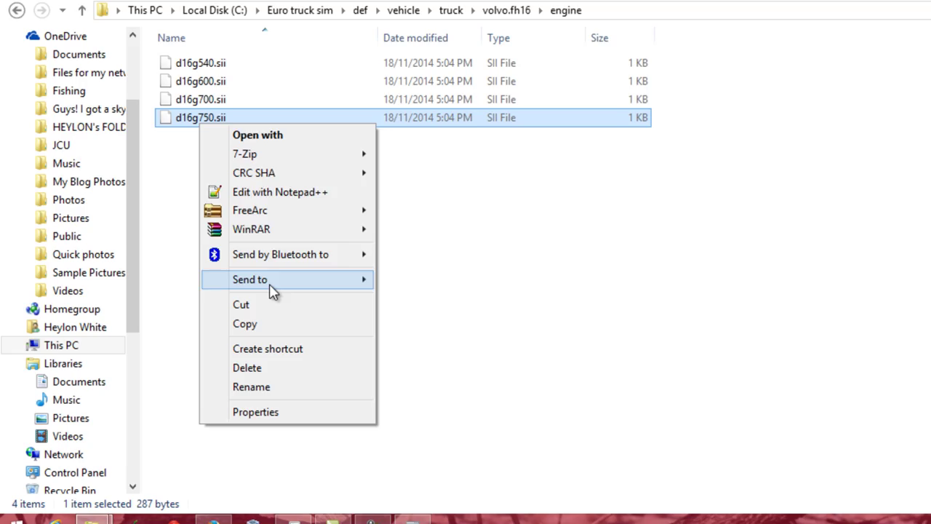
pyautogui.click(247, 214)
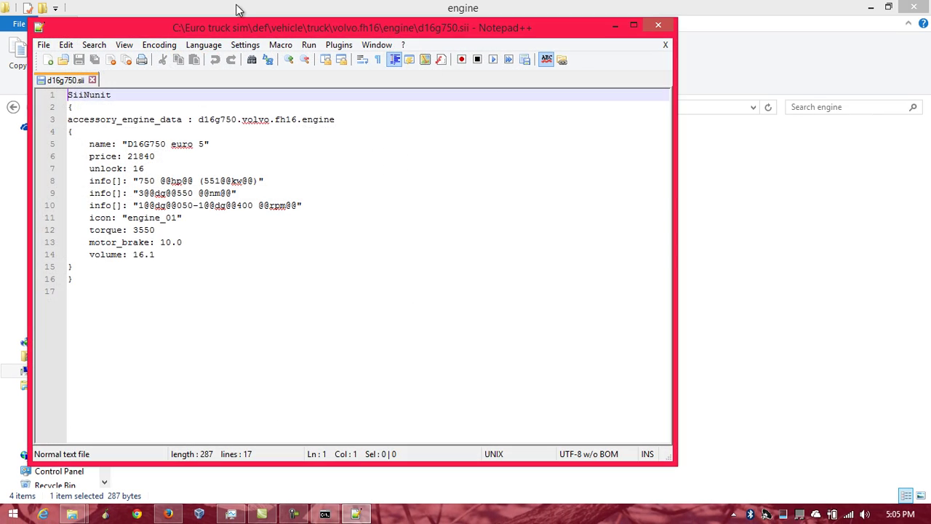
# Step: Inspect the torque value 3550, then close Notepad++ without changes
pyautogui.moveTo(249, 35); pyautogui.dragTo(461, 61)
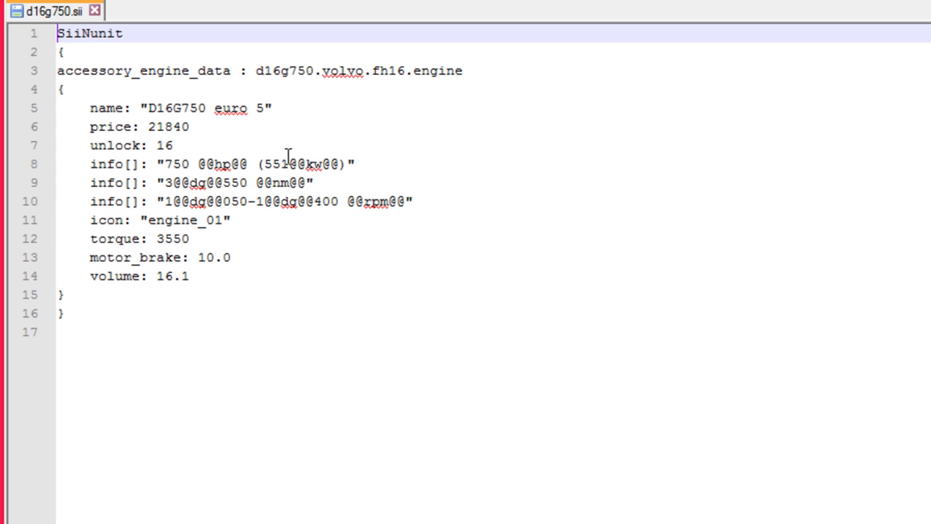
pyautogui.doubleClick(160, 240)
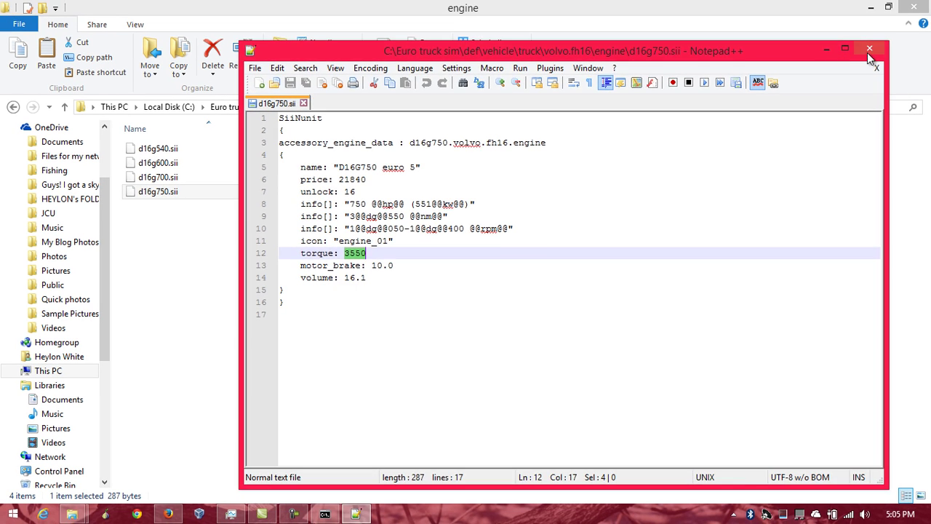
pyautogui.click(869, 50)
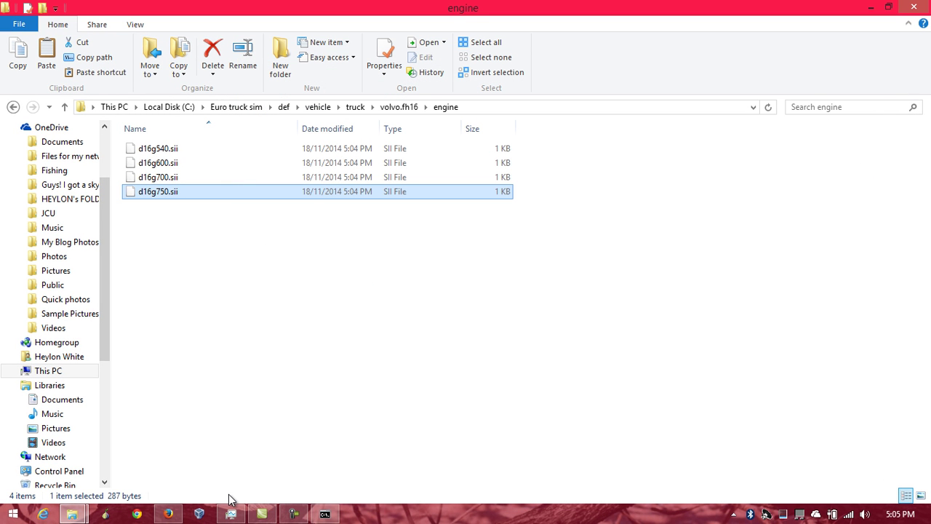
# Step: Download Kzip.exe.zip (24.8 KB) from its MediaFire page and open the archive
pyautogui.moveTo(255, 514)
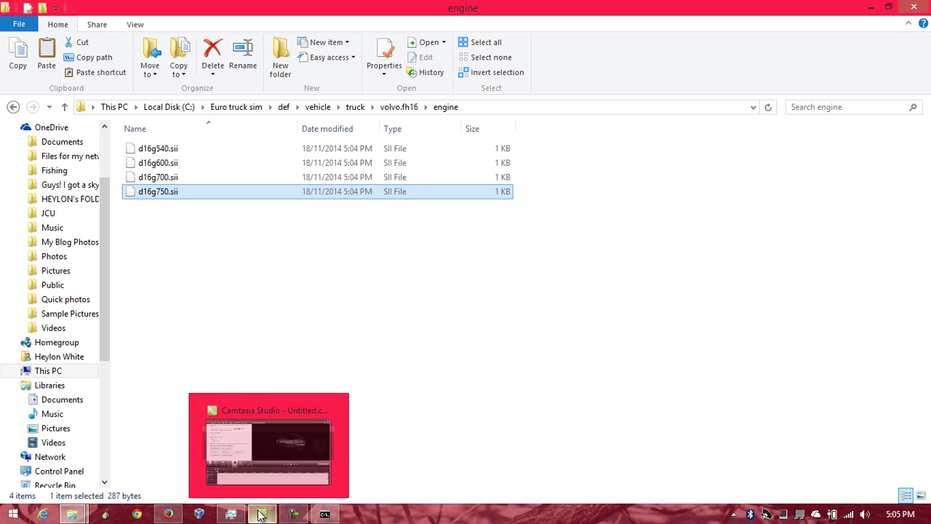
pyautogui.click(168, 514)
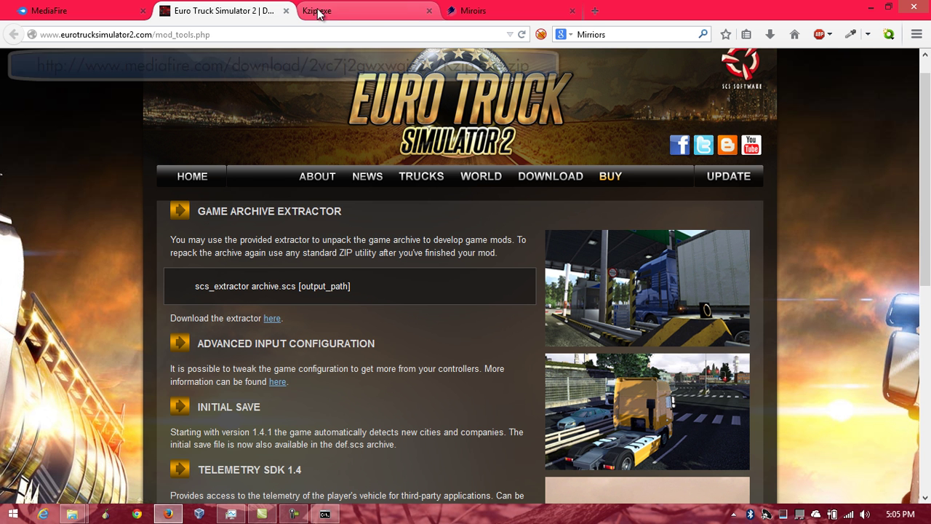
pyautogui.click(364, 11)
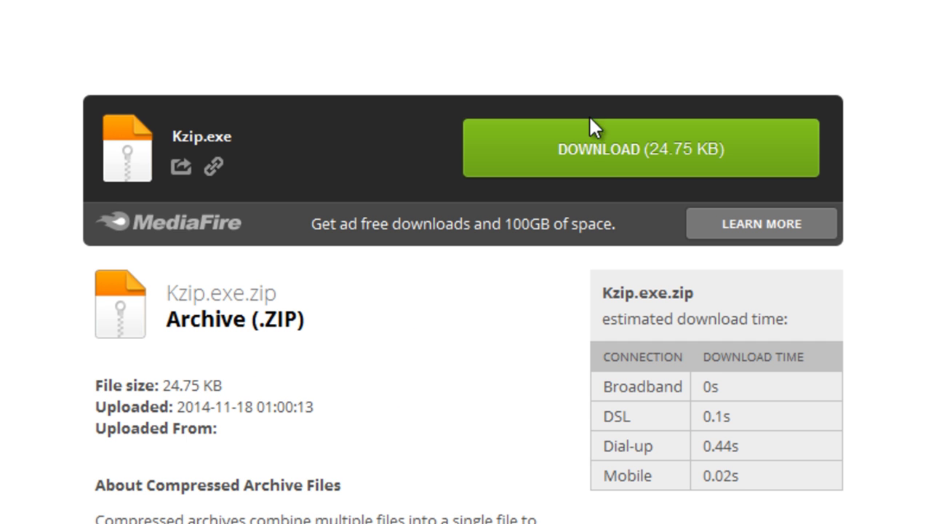
pyautogui.click(599, 166)
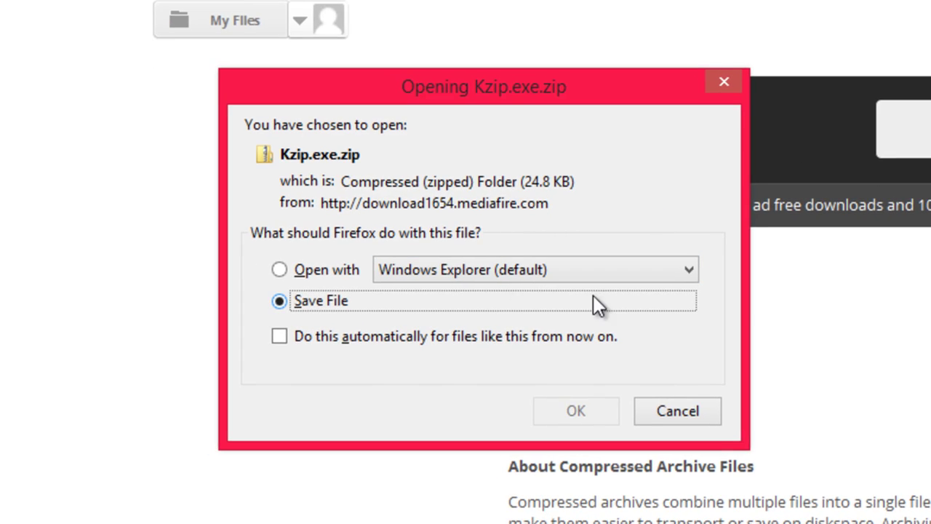
pyautogui.click(575, 411)
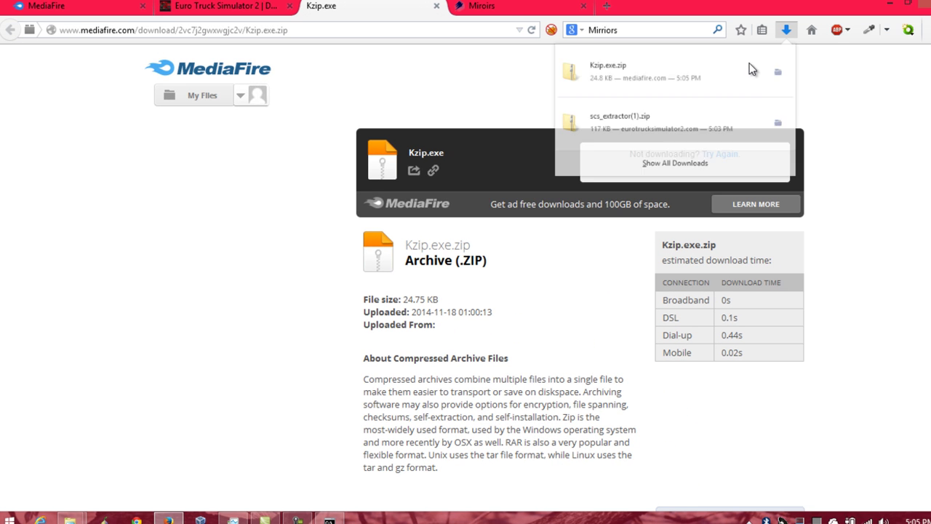
pyautogui.click(640, 71)
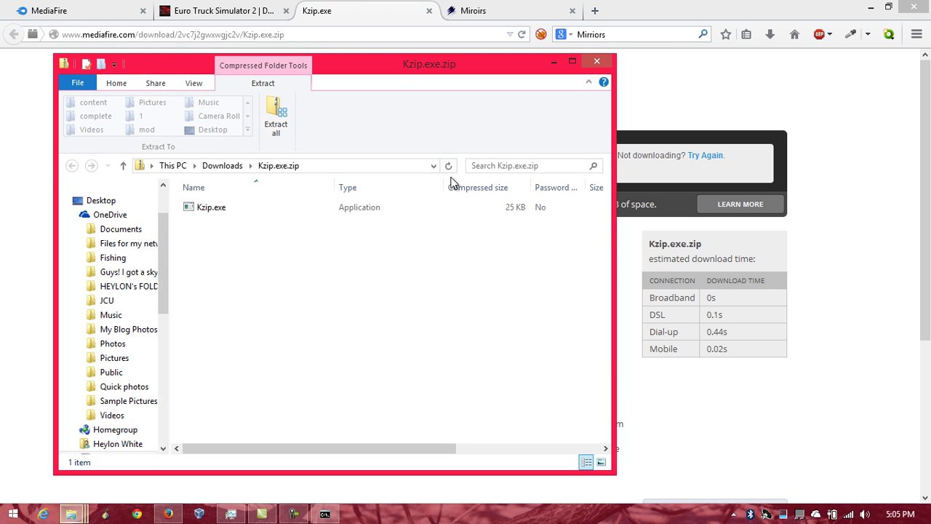
# Step: Copy Kzip.exe from the archive into the Euro truck sim modder folder
pyautogui.click(225, 209)
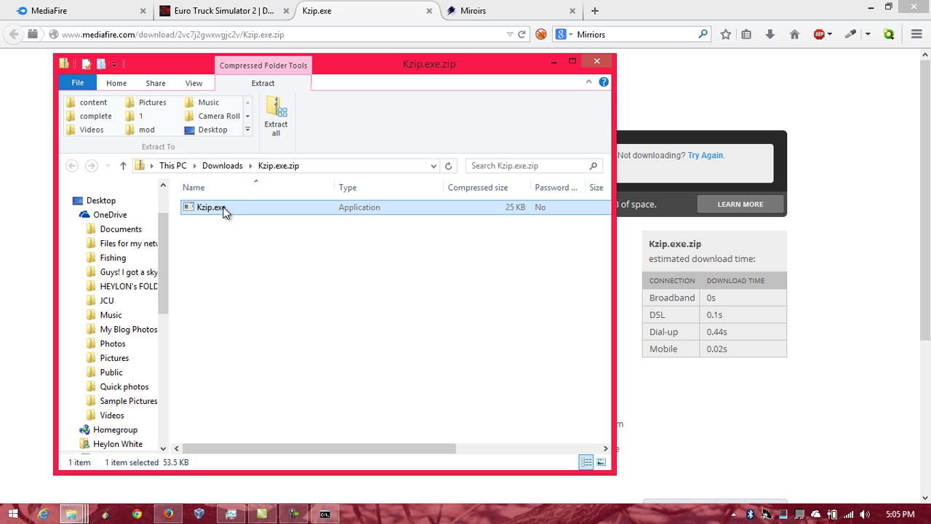
pyautogui.moveTo(71, 514)
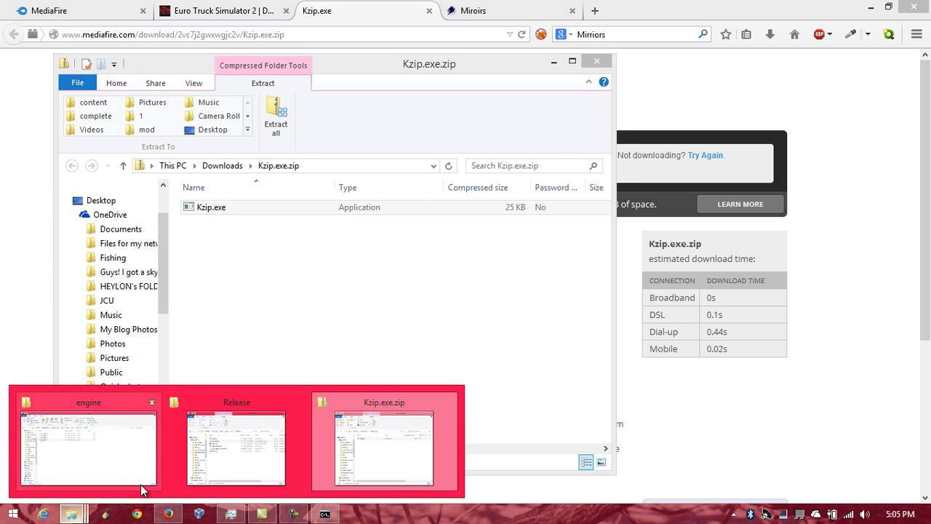
pyautogui.click(139, 446)
pyautogui.moveTo(397, 4); pyautogui.dragTo(598, 102)
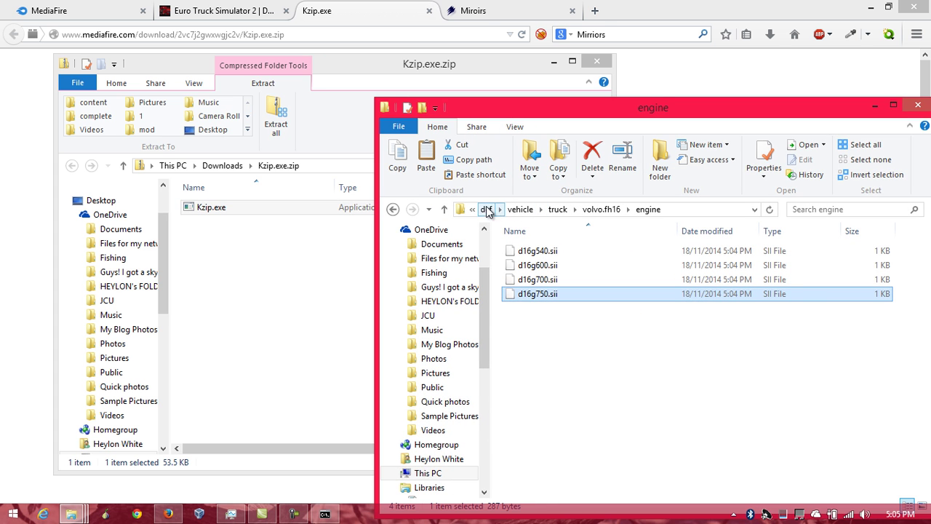
pyautogui.click(486, 209)
pyautogui.click(622, 209)
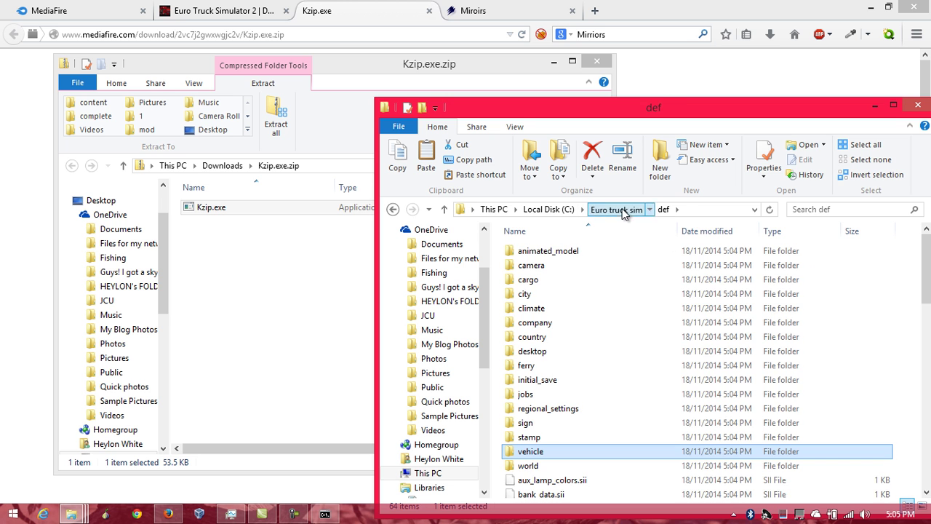
pyautogui.doubleClick(539, 294)
pyautogui.moveTo(203, 210); pyautogui.dragTo(592, 339)
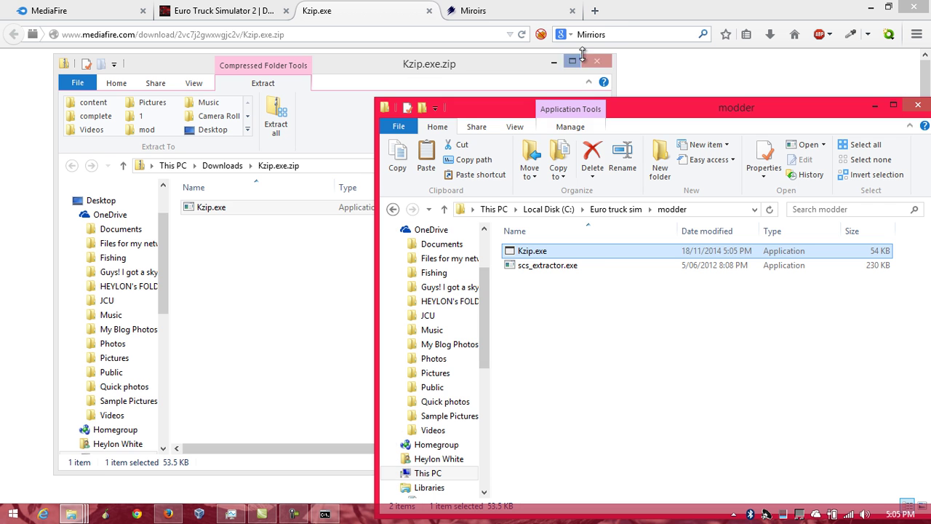
# Step: Close the Kzip.exe.zip window and switch Firefox to the Miroirs page
pyautogui.moveTo(565, 67); pyautogui.dragTo(497, 62)
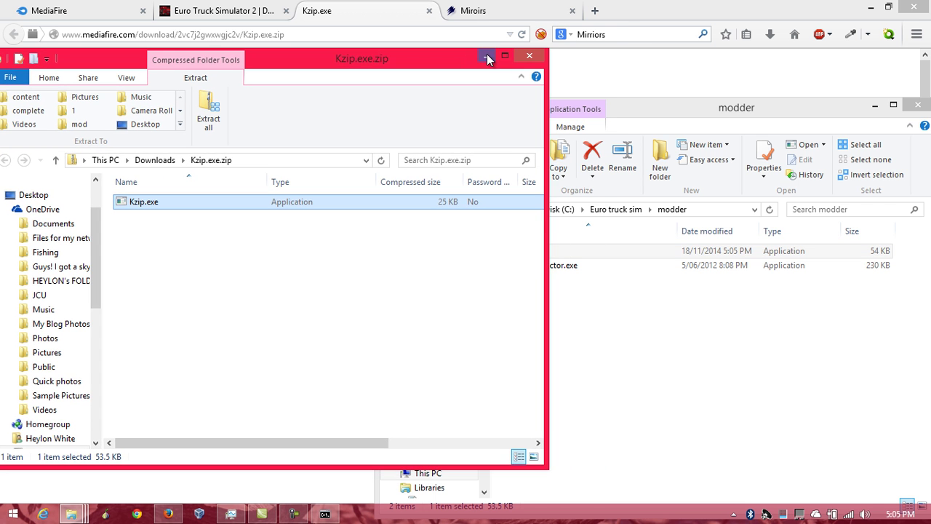
pyautogui.click(528, 58)
pyautogui.click(477, 11)
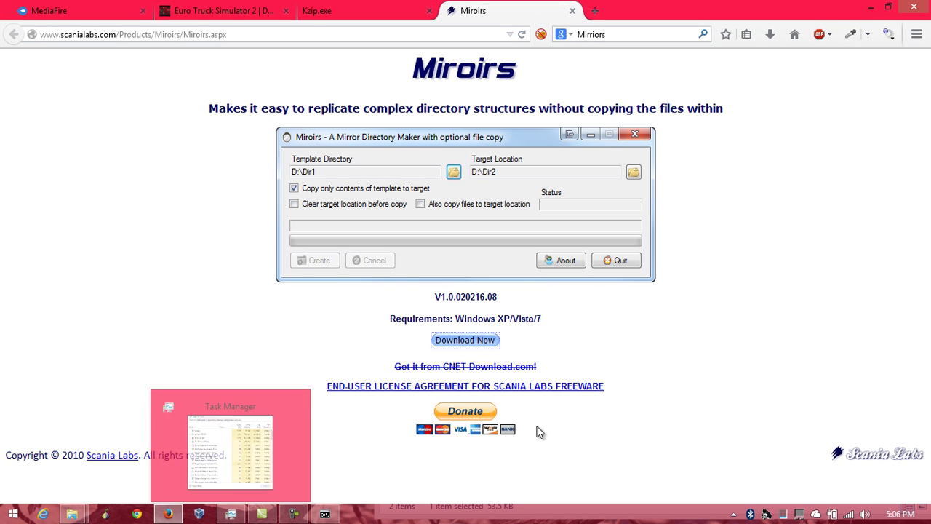
# Step: Launch the Miroirs program from Windows Search
pyautogui.press('super+s')
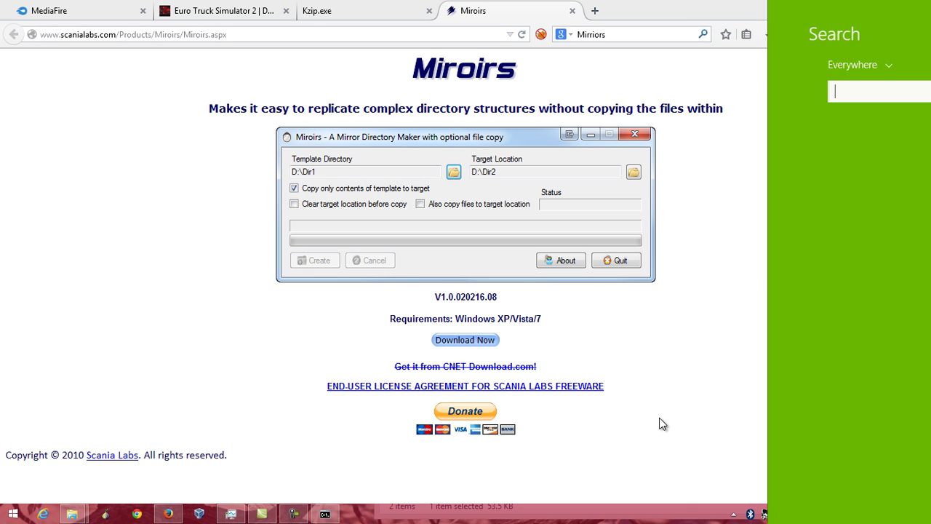
pyautogui.write('mi')
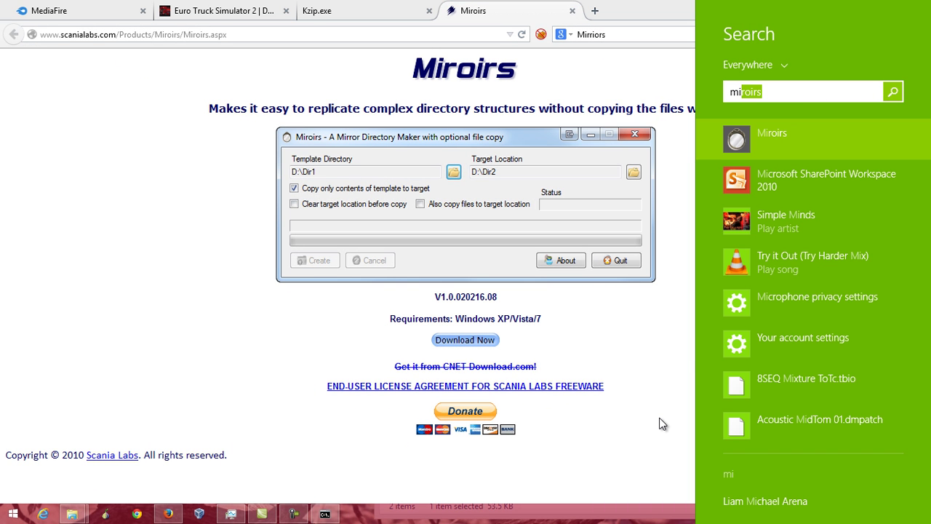
pyautogui.click(834, 128)
pyautogui.moveTo(240, 78); pyautogui.dragTo(217, 121)
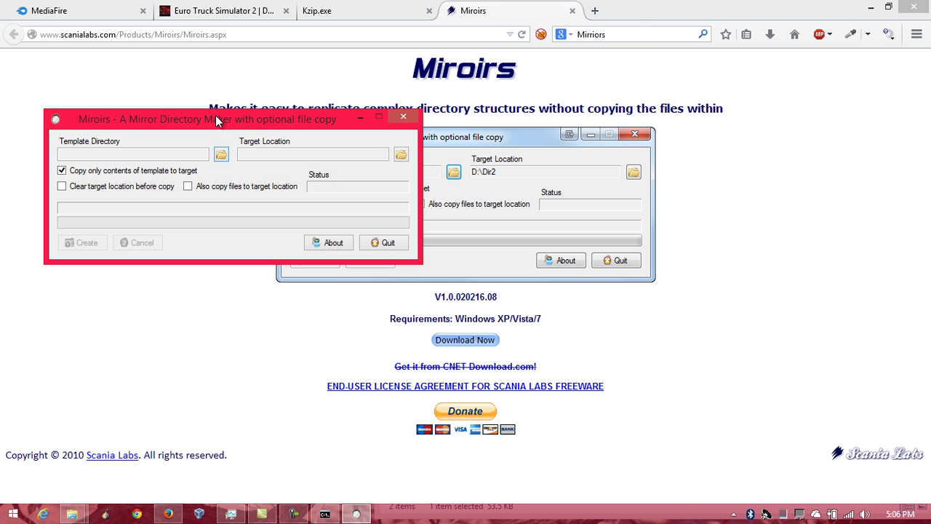
# Step: Create a folder named 'New mod' inside Euro truck sim
pyautogui.moveTo(72, 515)
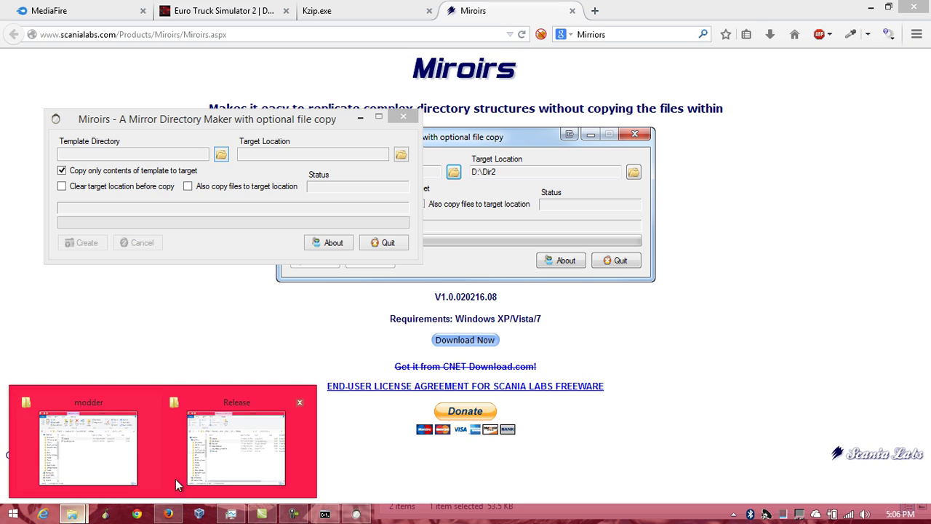
pyautogui.click(200, 472)
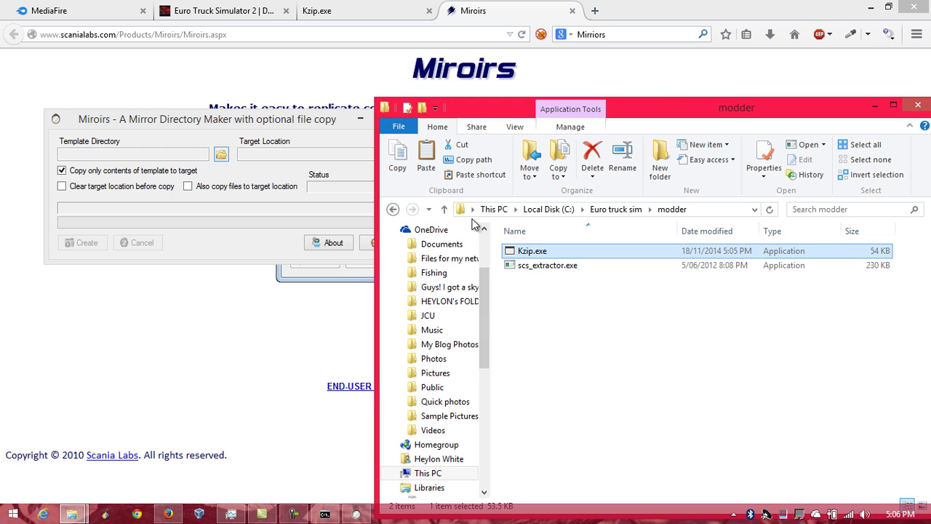
pyautogui.click(445, 209)
pyautogui.moveTo(510, 115); pyautogui.dragTo(478, 53)
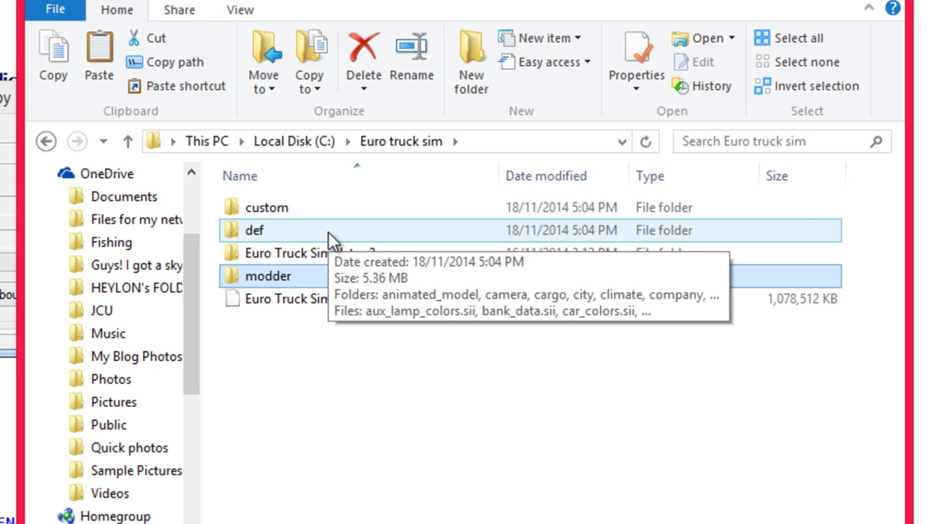
pyautogui.click(478, 63)
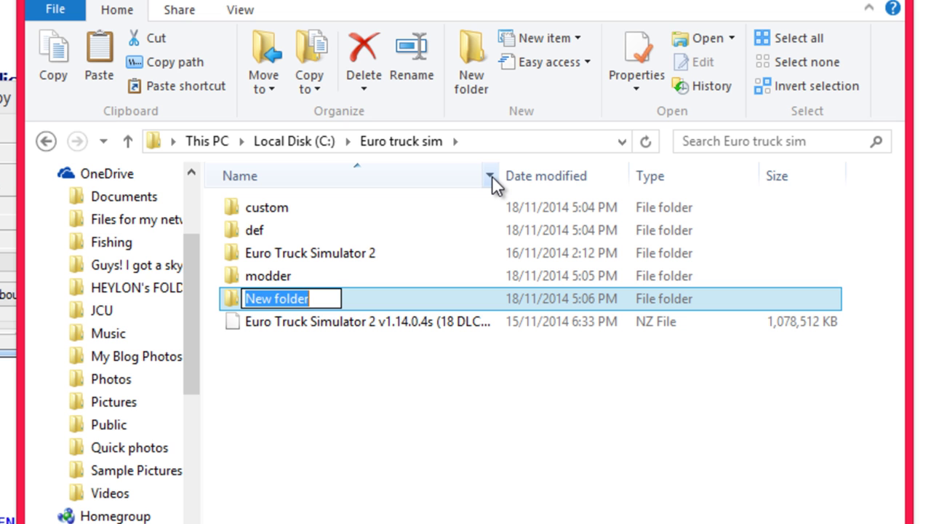
pyautogui.write('New mod')
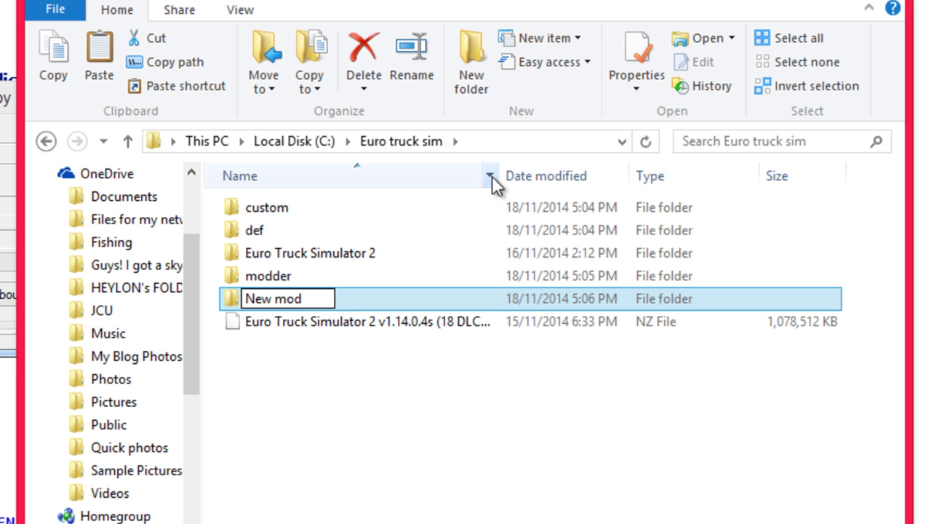
pyautogui.press('Return')
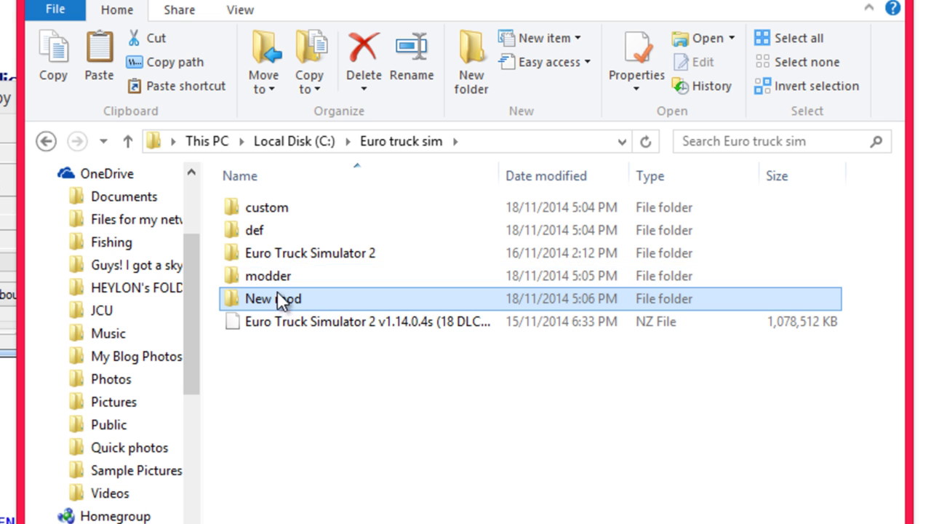
pyautogui.click(10, 240)
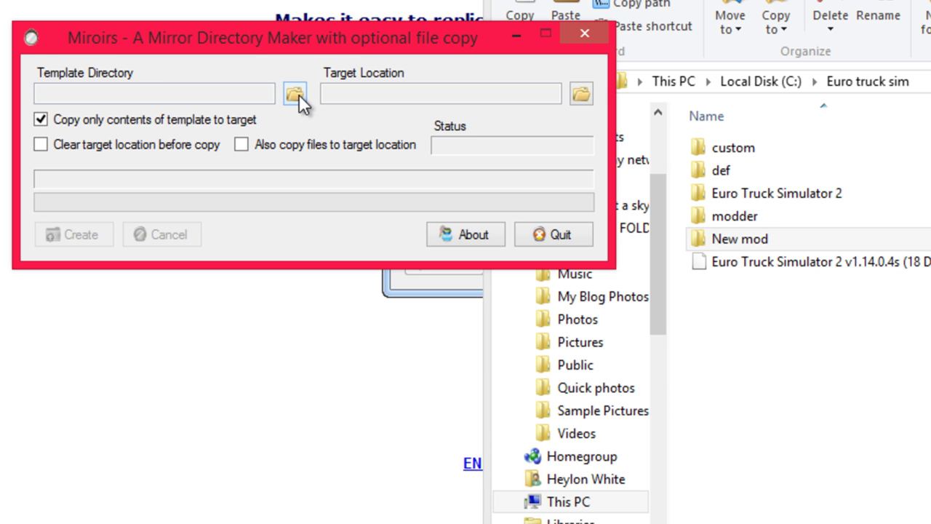
# Step: Set the Miroirs template directory to C:\Euro truck sim\def
pyautogui.click(299, 95)
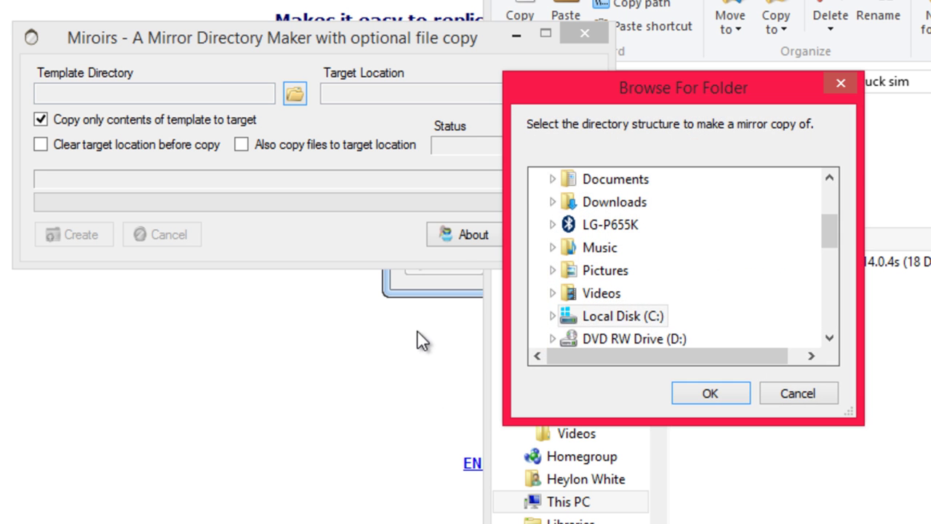
pyautogui.moveTo(829, 241); pyautogui.dragTo(833, 197)
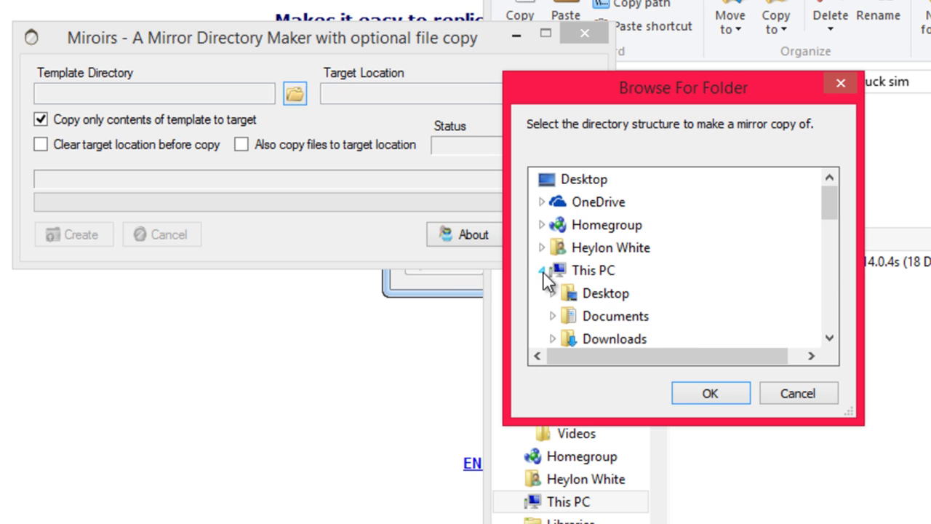
pyautogui.moveTo(828, 207); pyautogui.dragTo(827, 234)
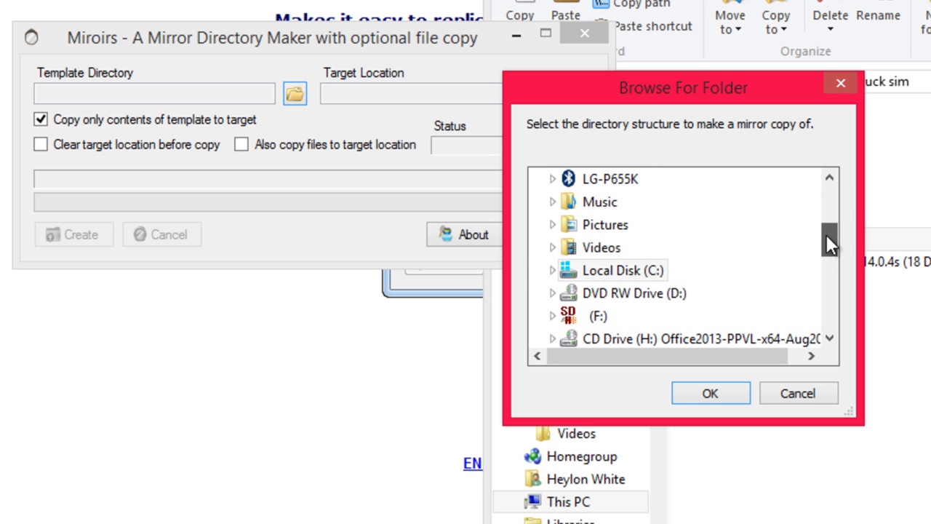
pyautogui.click(548, 270)
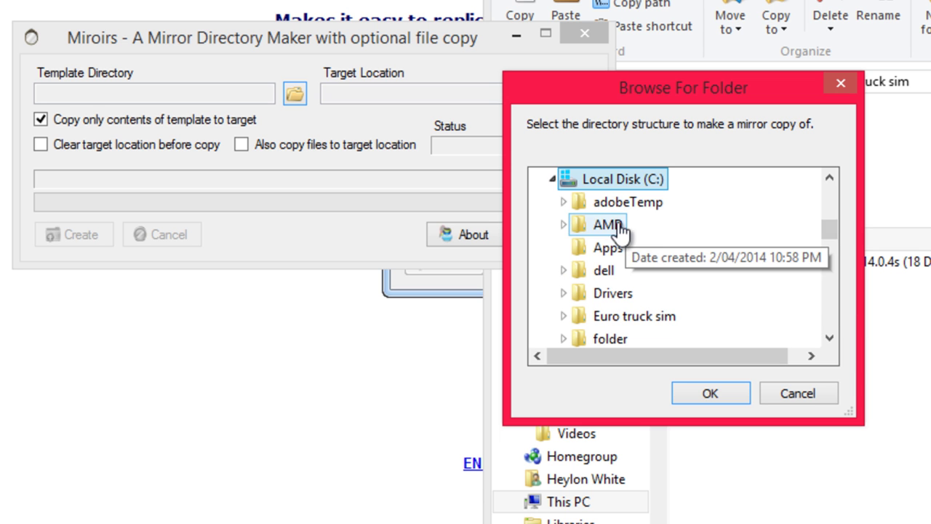
pyautogui.moveTo(826, 229); pyautogui.dragTo(829, 230)
pyautogui.click(563, 338)
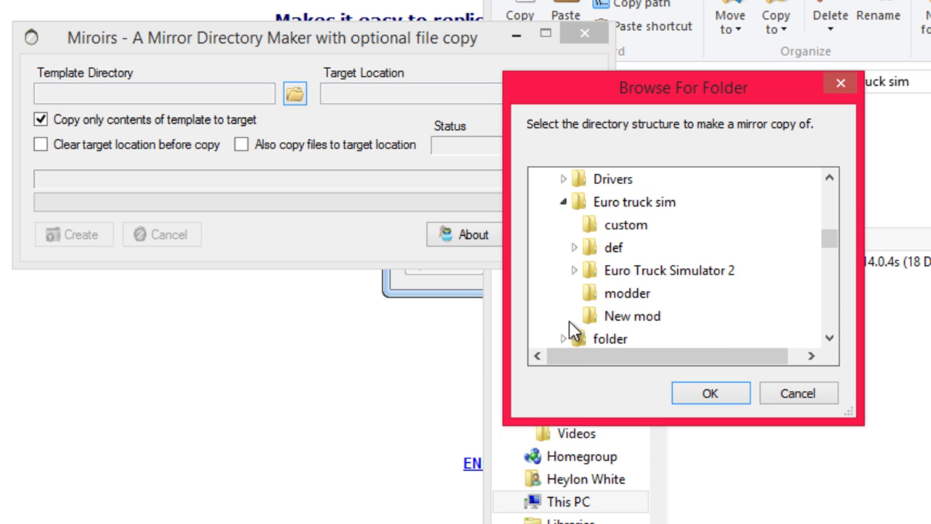
pyautogui.click(614, 294)
pyautogui.doubleClick(610, 248)
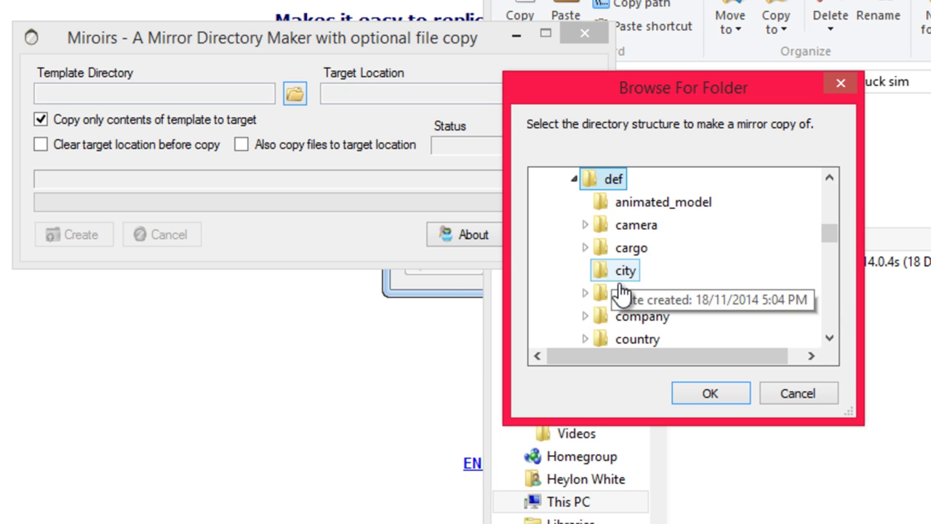
pyautogui.click(708, 392)
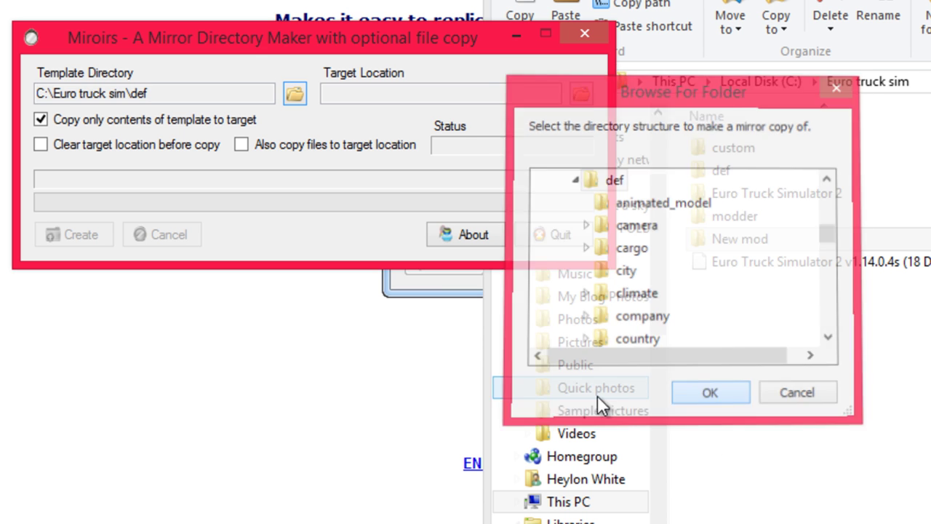
# Step: Set the target location to C:\Euro truck sim\New mod
pyautogui.click(580, 99)
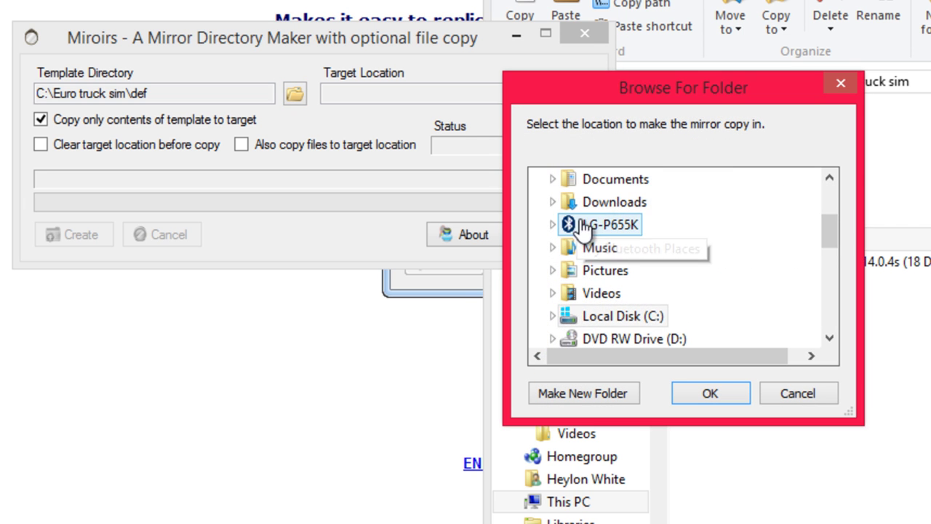
pyautogui.moveTo(825, 240)
pyautogui.mouseDown()
pyautogui.moveTo(830, 217)
pyautogui.moveTo(827, 233)
pyautogui.mouseUp()
pyautogui.click(552, 270)
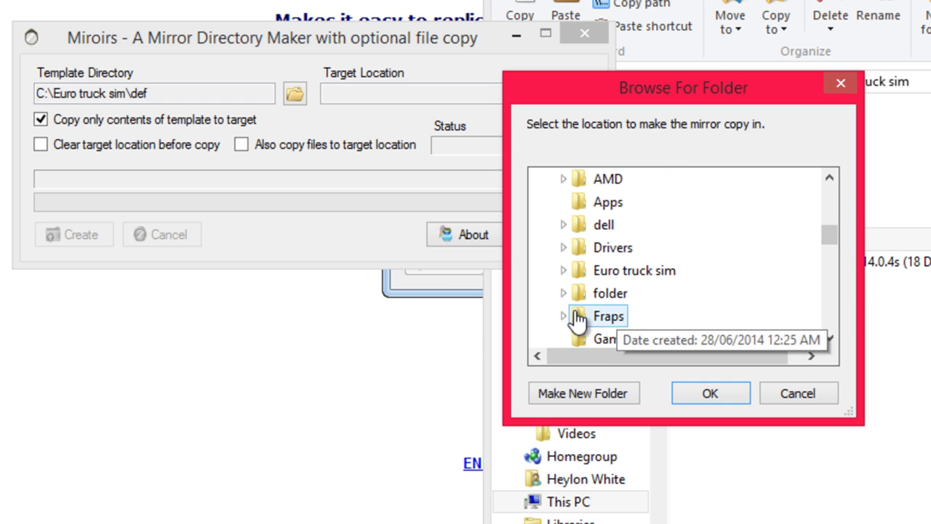
pyautogui.click(564, 272)
pyautogui.click(623, 318)
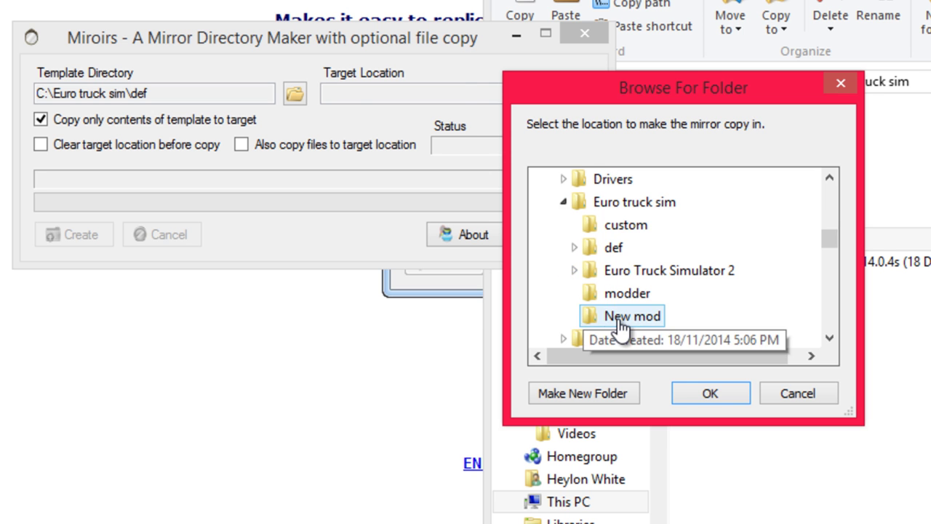
pyautogui.click(691, 392)
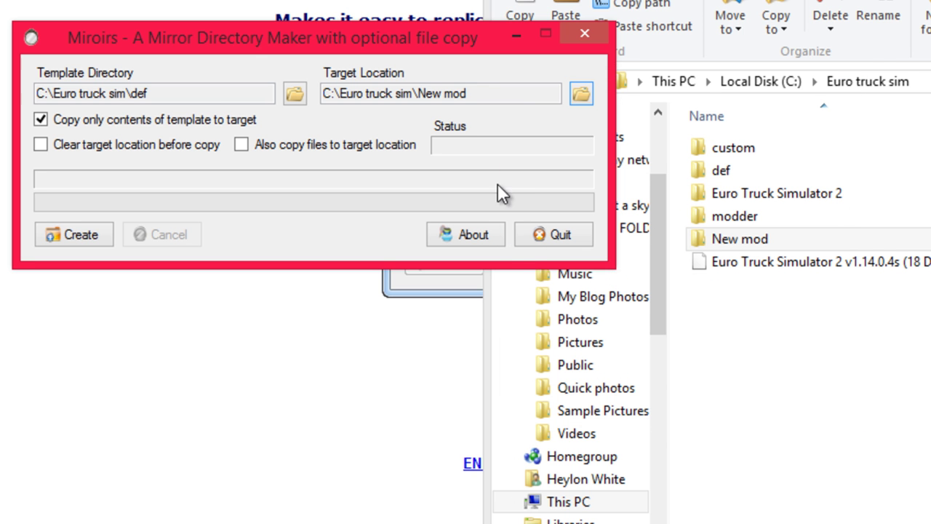
# Step: Create the mirror and open New mod to check its 16 empty subfolders
pyautogui.click(65, 235)
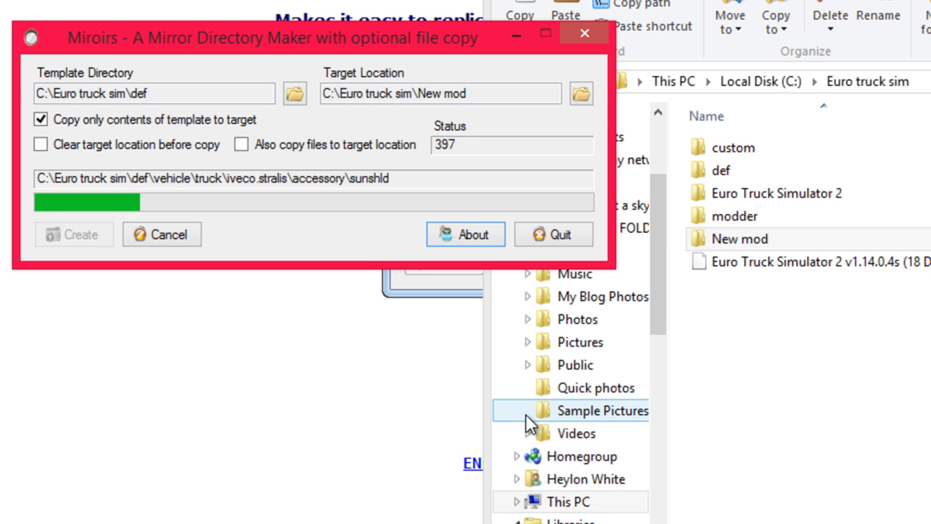
pyautogui.click(823, 427)
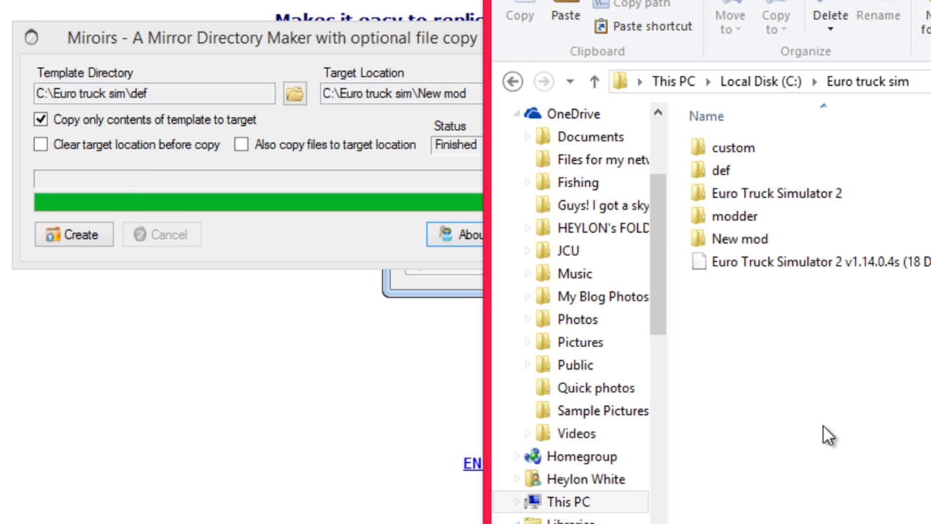
pyautogui.click(760, 247)
pyautogui.doubleClick(759, 246)
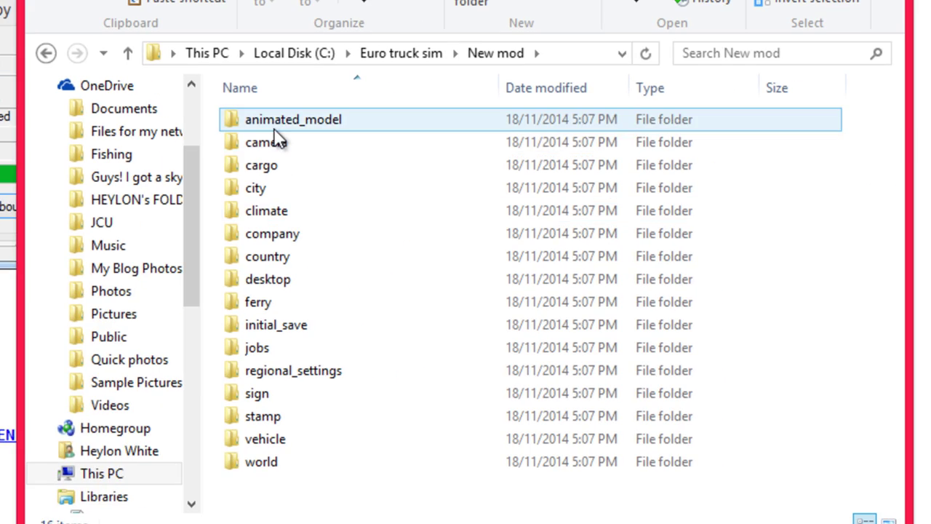
# Step: Try renaming the New mod folder to def, declining the merge with the existing def folder
pyautogui.click(129, 54)
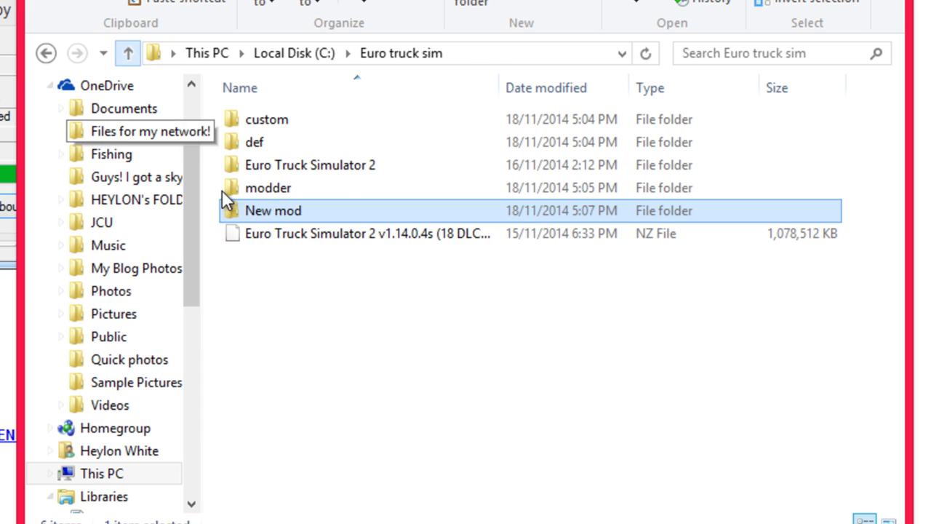
pyautogui.click(278, 207)
pyautogui.write('def')
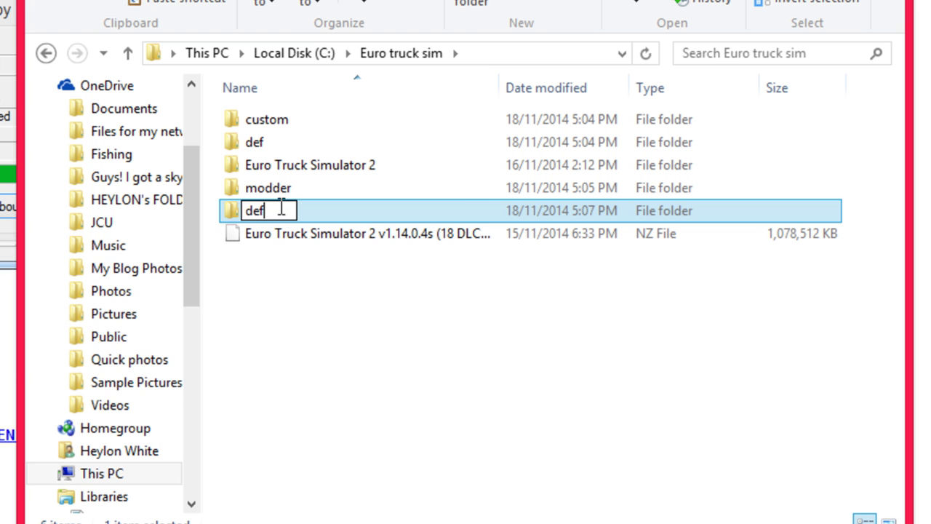
pyautogui.press('Return')
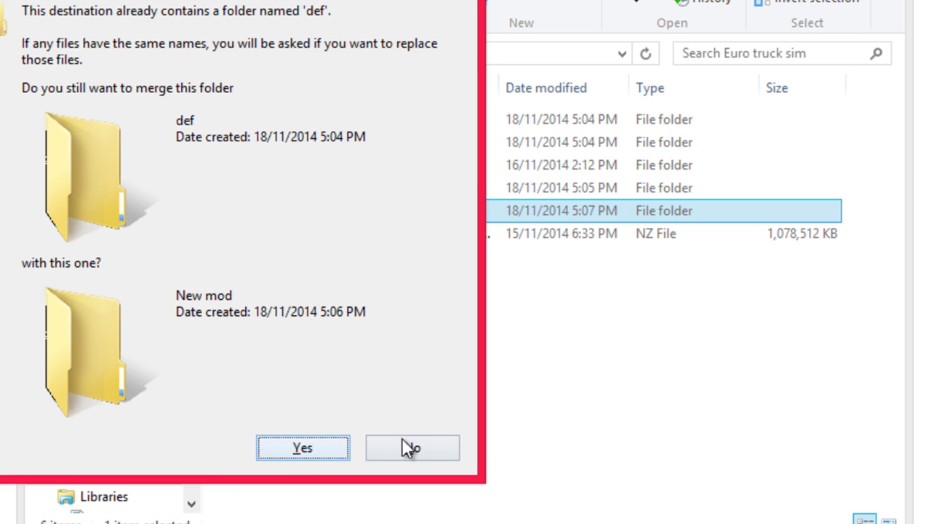
pyautogui.click(402, 439)
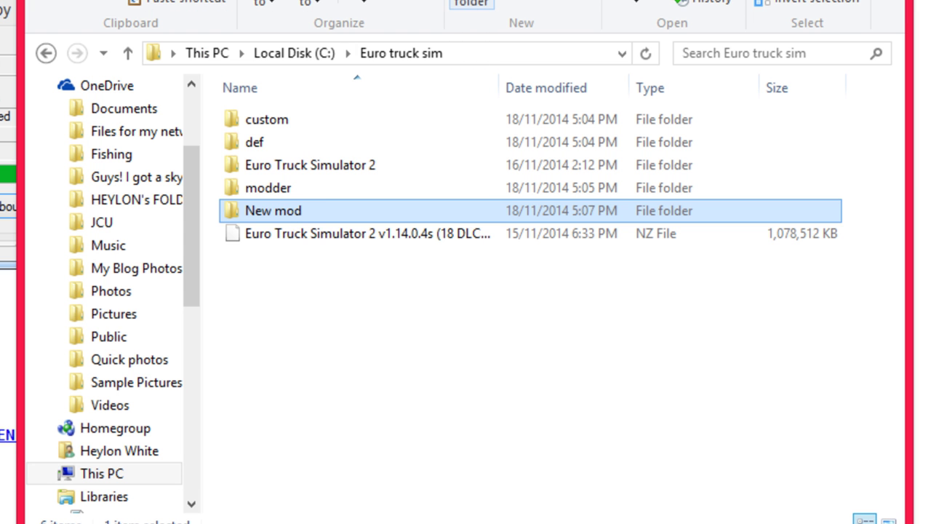
# Step: Create a folder named New mod 2 and move New mod into it
pyautogui.hotkey('ctrl', 'shift', 'n')
pyautogui.write('New')
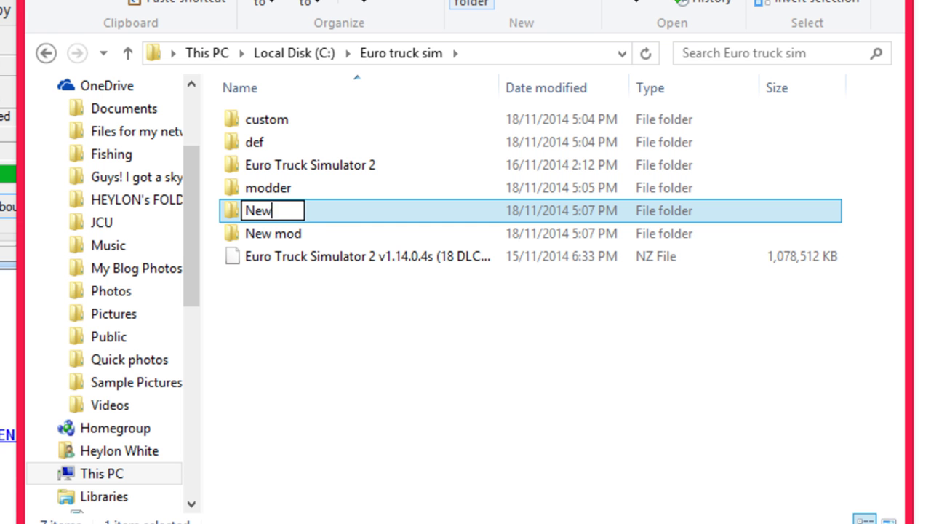
pyautogui.write(' mod 2')
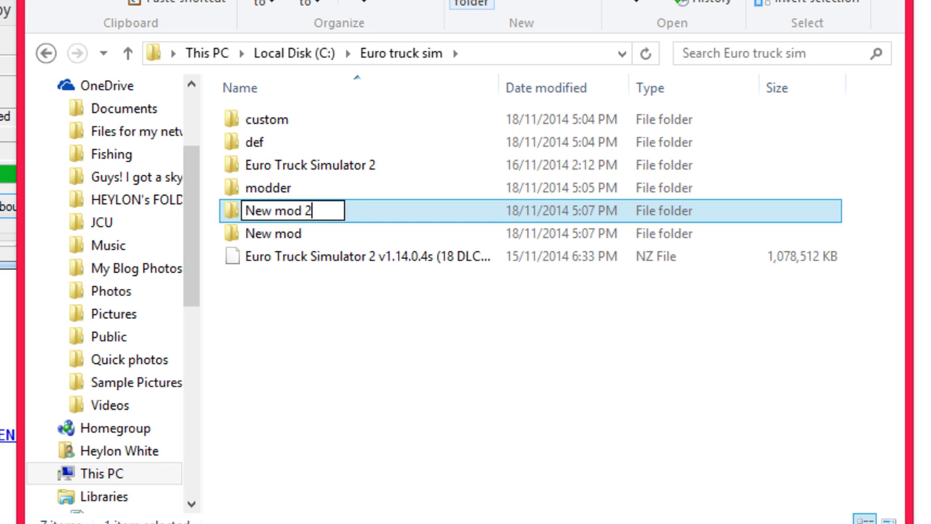
pyautogui.press('Return')
pyautogui.moveTo(289, 209); pyautogui.dragTo(296, 232)
# Step: Inside New mod 2, rename the New mod folder to def
pyautogui.doubleClick(288, 213)
pyautogui.click(257, 120)
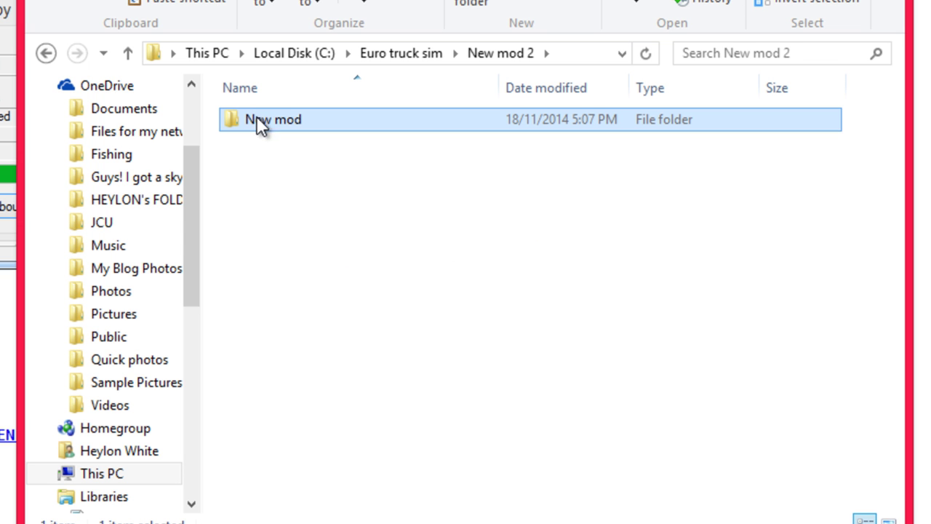
pyautogui.press('F2')
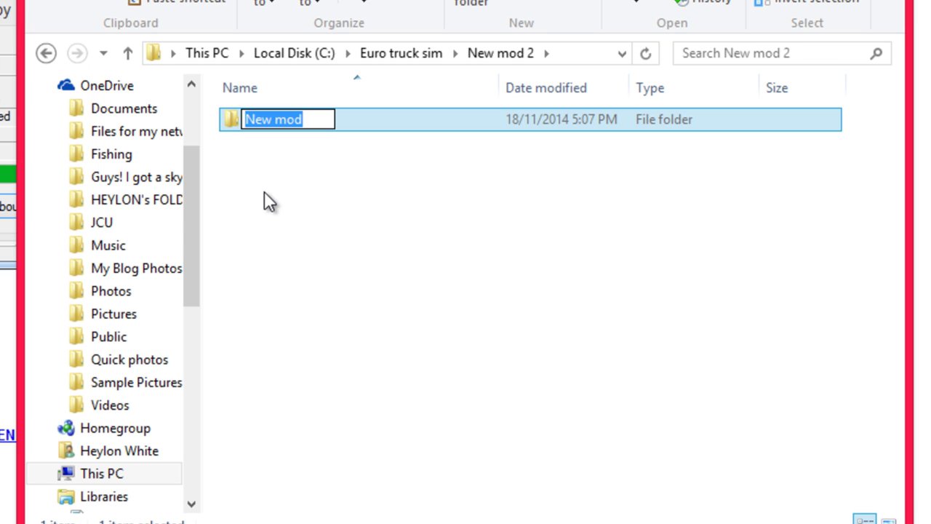
pyautogui.write('r')
pyautogui.press('BackSpace')
pyautogui.write('der')
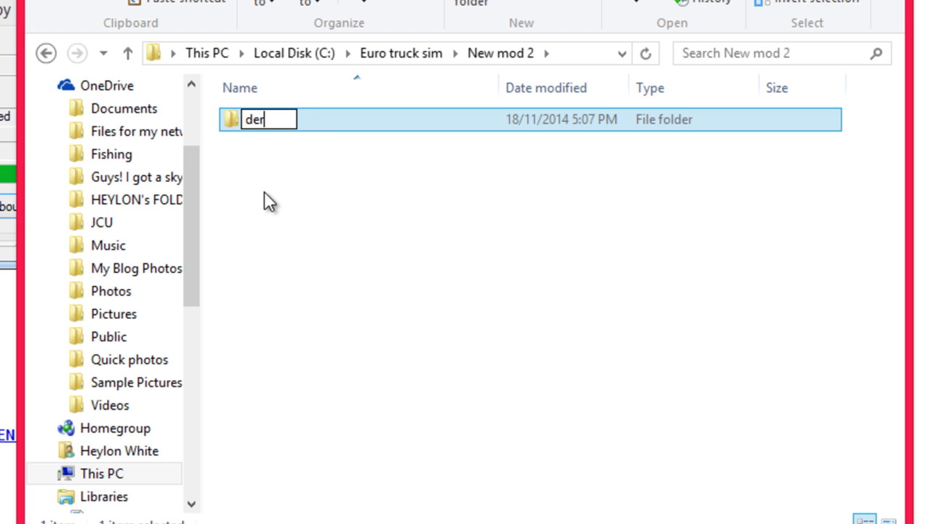
pyautogui.press('BackSpace')
pyautogui.write('f')
pyautogui.press('Return')
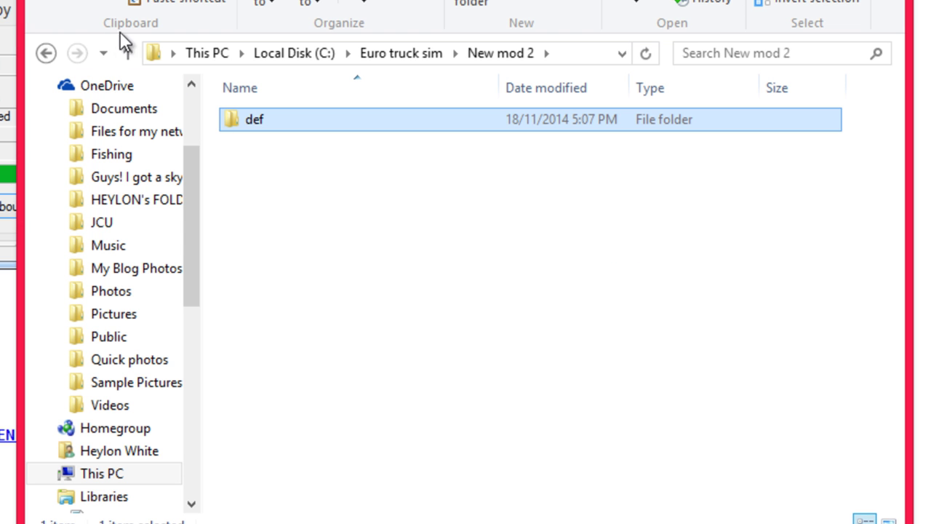
# Step: Check the Euro Truck Simulator 2 and New mod 2 folders, then open the original def folder
pyautogui.click(127, 55)
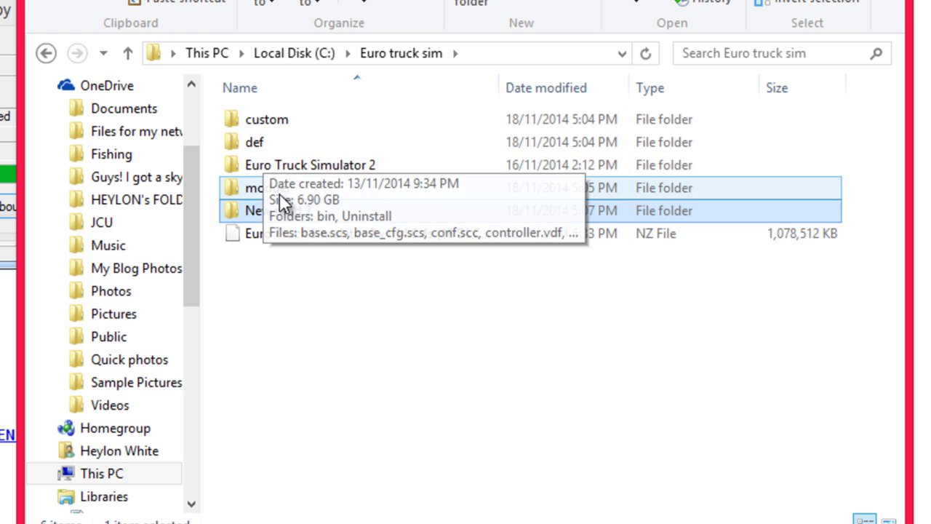
pyautogui.doubleClick(286, 166)
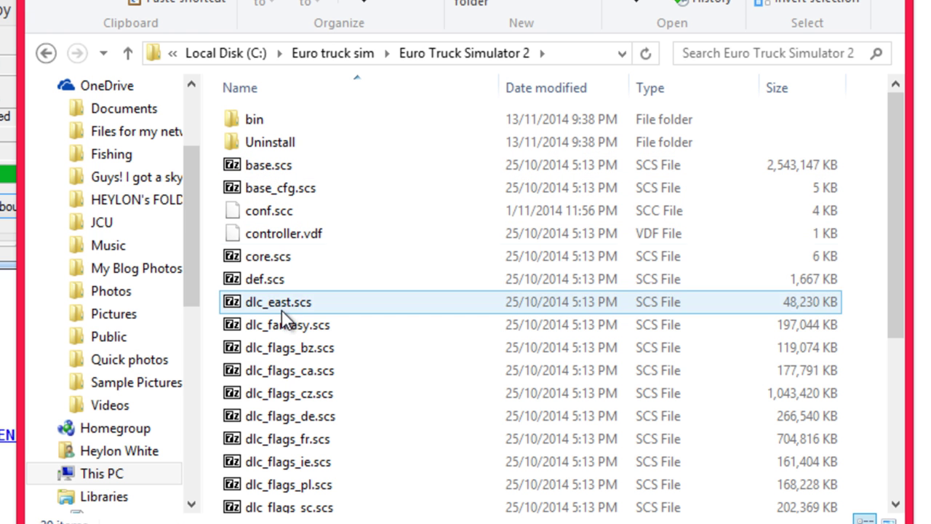
pyautogui.click(127, 55)
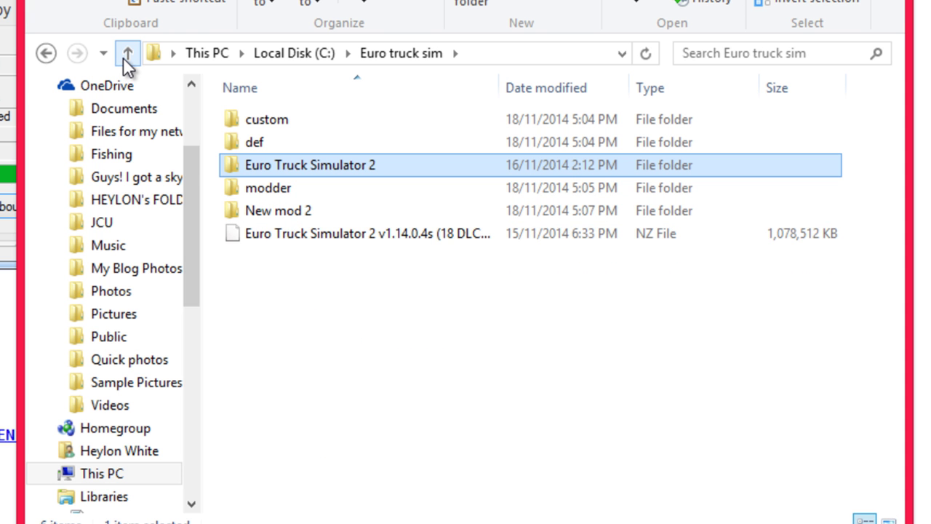
pyautogui.doubleClick(284, 218)
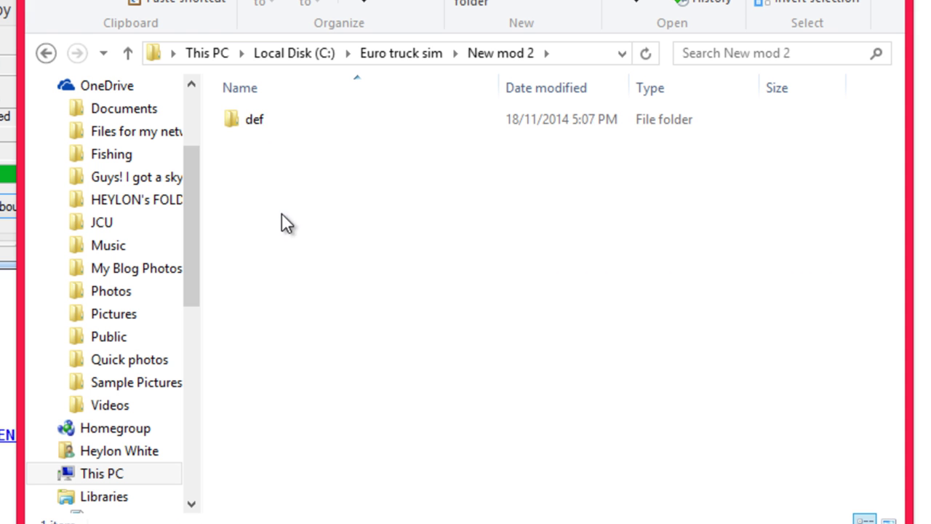
pyautogui.click(133, 58)
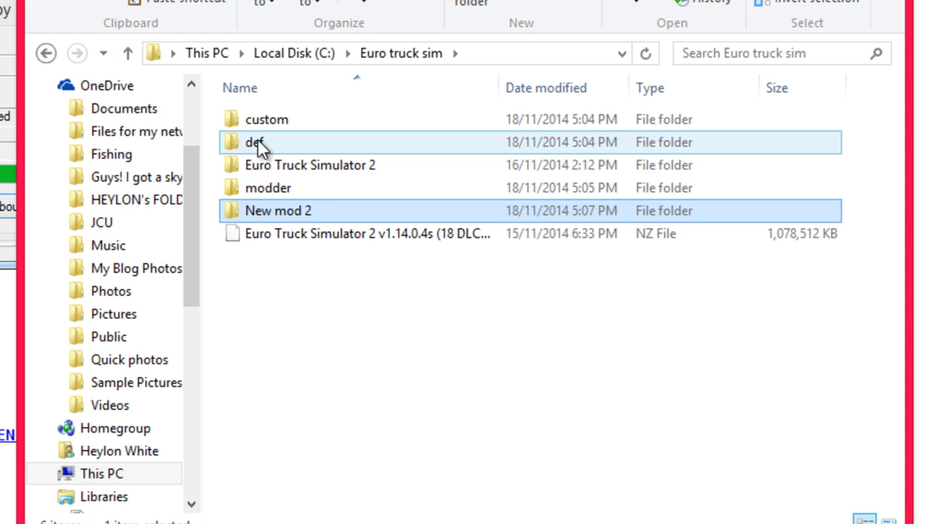
pyautogui.click(247, 142)
pyautogui.doubleClick(257, 143)
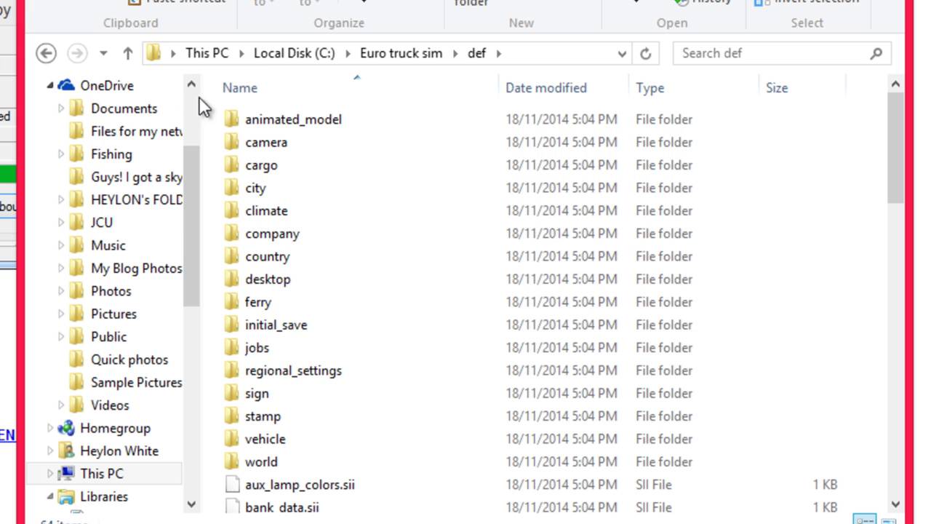
# Step: Open the empty New mod 2\def\vehicle\truck\volvo.fh16\engine folder and start a second Explorer window
pyautogui.click(137, 63)
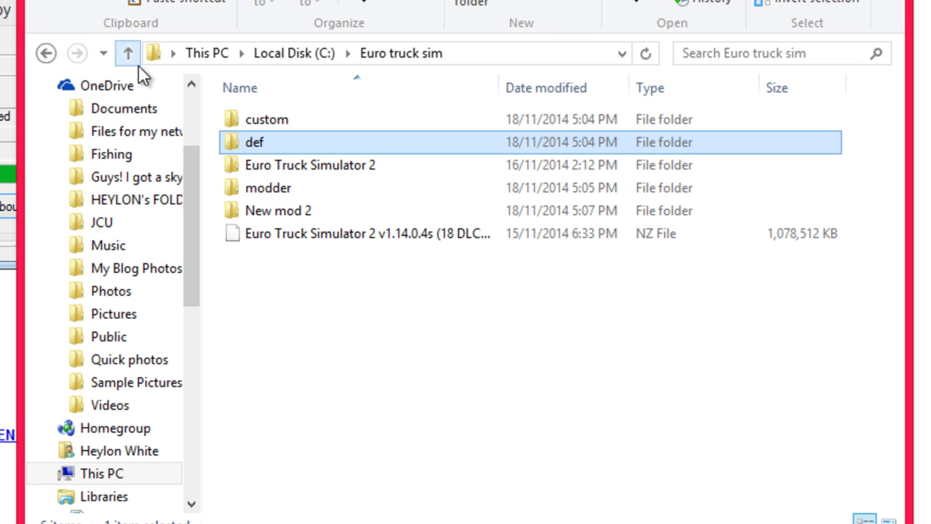
pyautogui.doubleClick(293, 211)
pyautogui.doubleClick(257, 122)
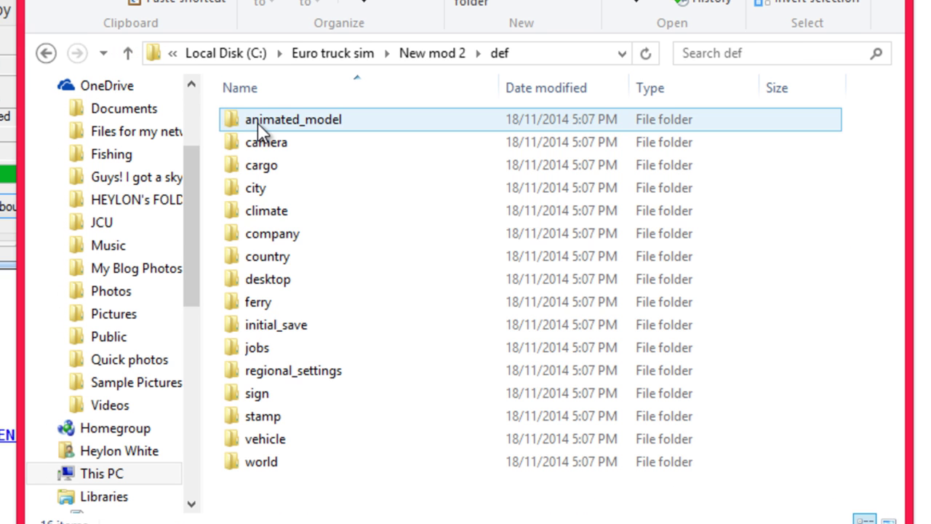
pyautogui.click(277, 356)
pyautogui.doubleClick(277, 436)
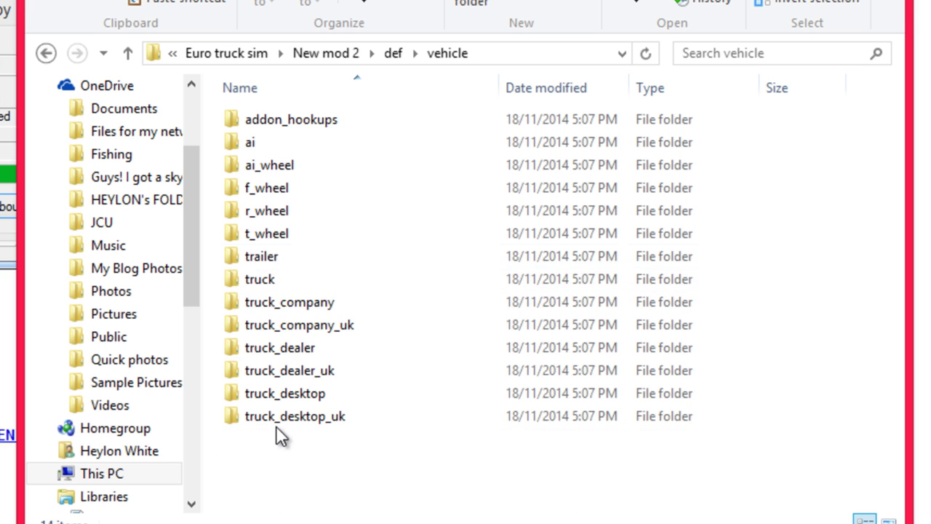
pyautogui.click(263, 281)
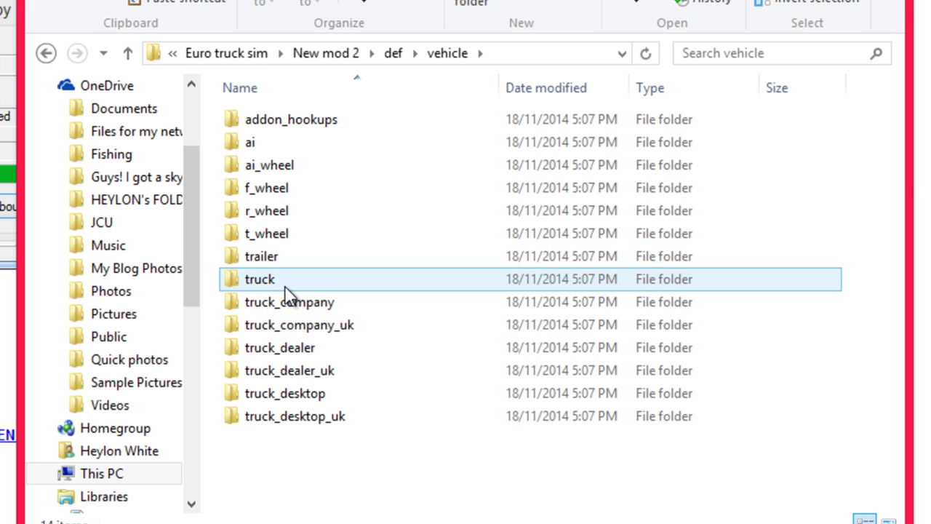
pyautogui.doubleClick(285, 288)
pyautogui.doubleClick(300, 347)
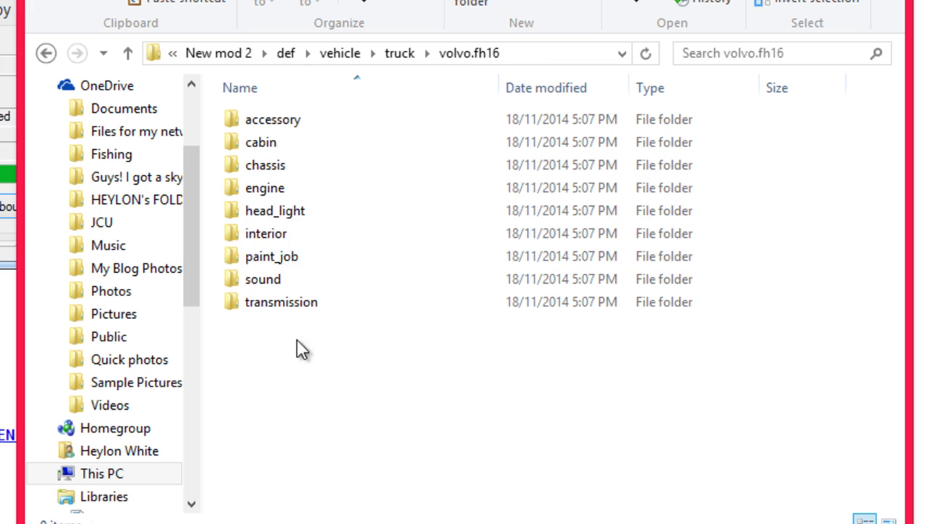
pyautogui.doubleClick(276, 194)
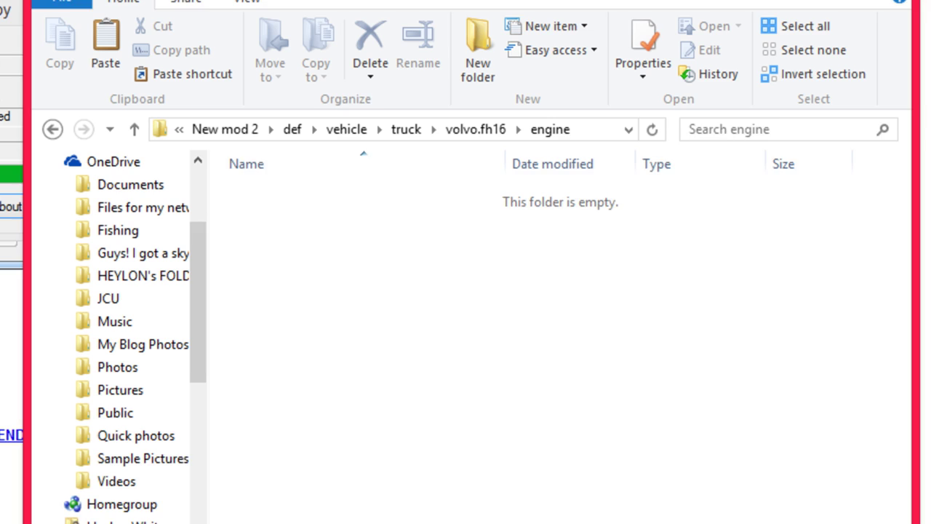
pyautogui.press('super+e')
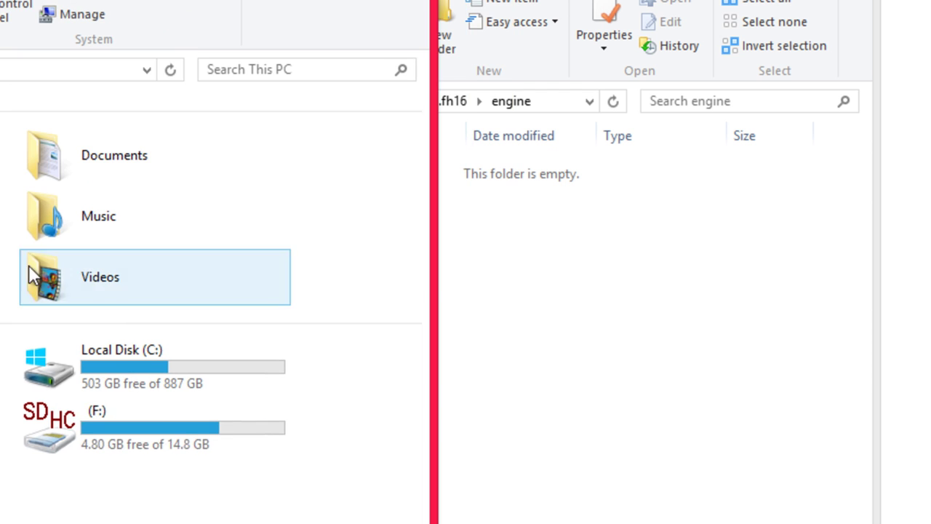
# Step: In the second window, browse Local Disk (C:) to Euro truck sim\def\vehicle\truck\volvo.fh16\engine
pyautogui.doubleClick(219, 364)
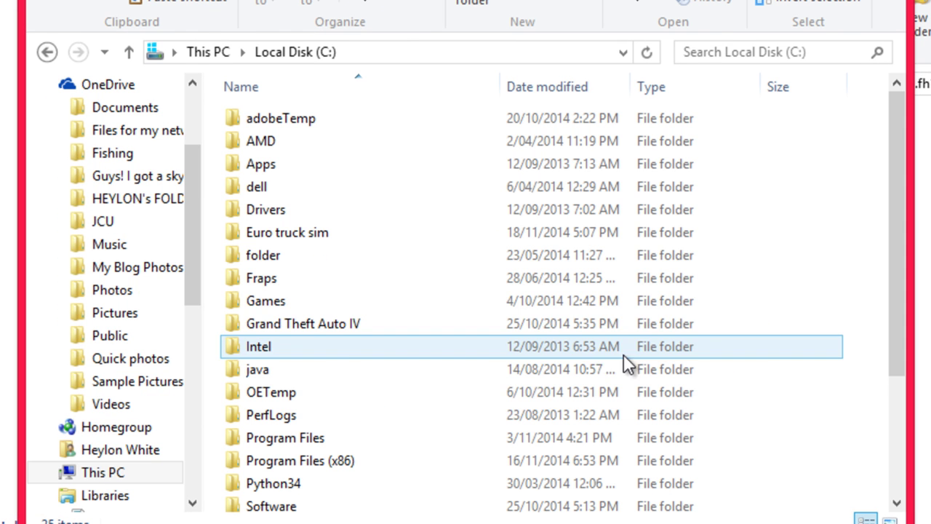
pyautogui.doubleClick(334, 232)
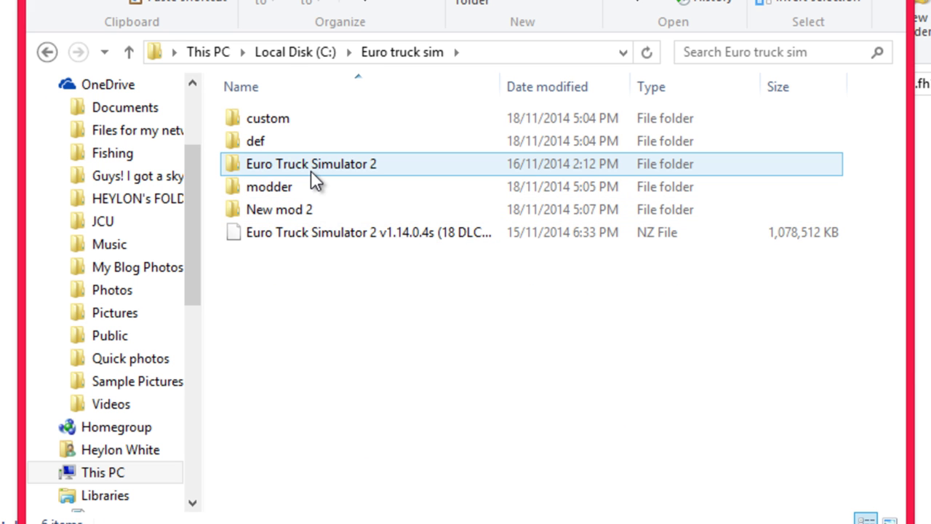
pyautogui.doubleClick(302, 144)
pyautogui.scroll(-5, 306, 284)
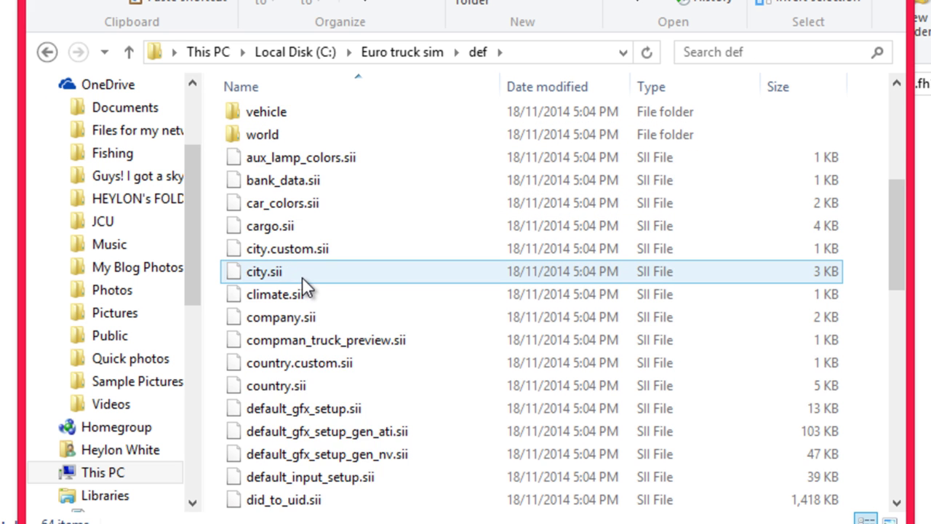
pyautogui.scroll(4, 304, 285)
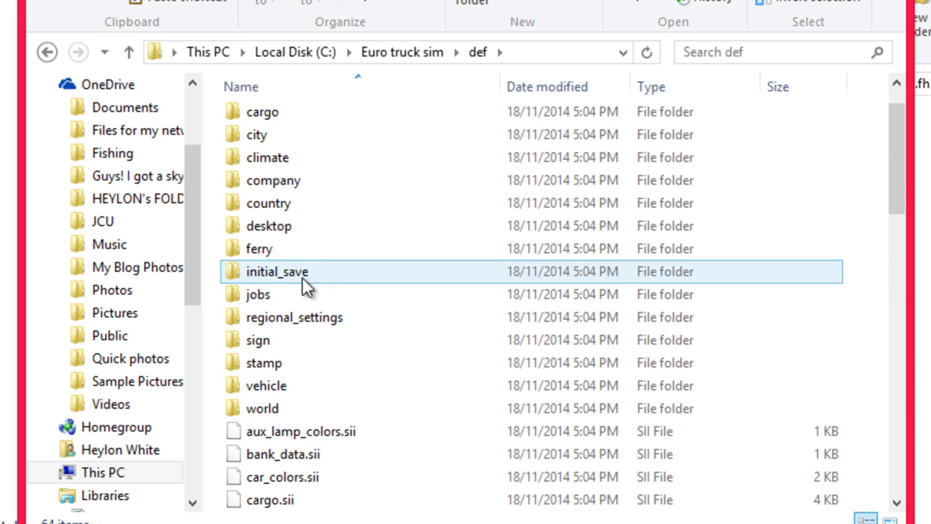
pyautogui.doubleClick(286, 386)
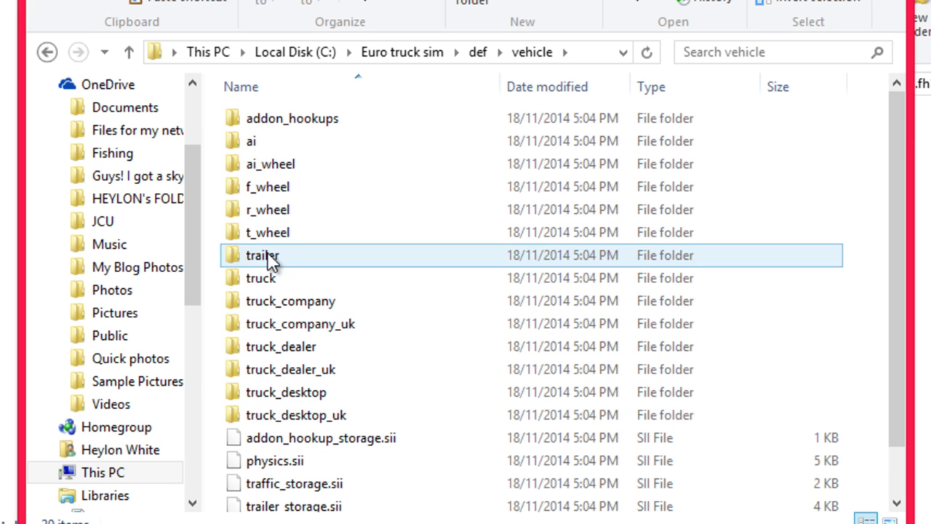
pyautogui.doubleClick(302, 277)
pyautogui.doubleClick(297, 347)
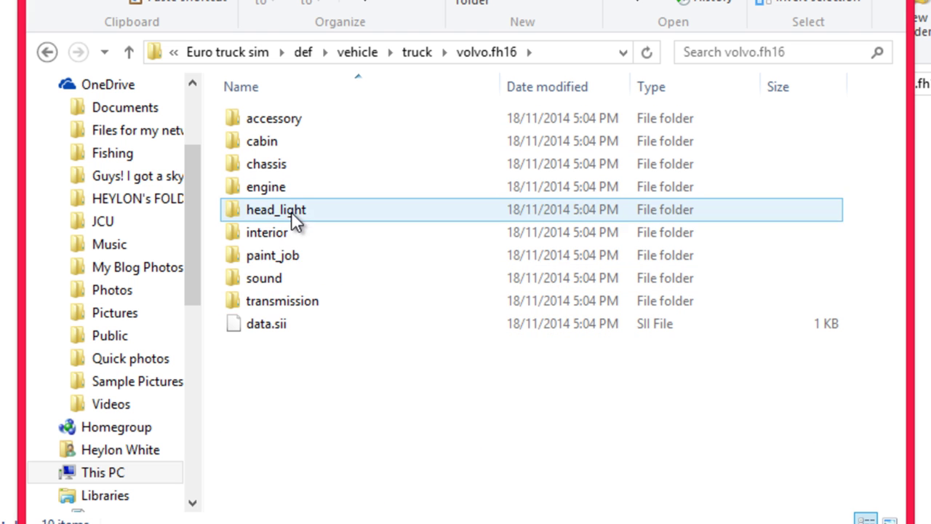
pyautogui.doubleClick(288, 183)
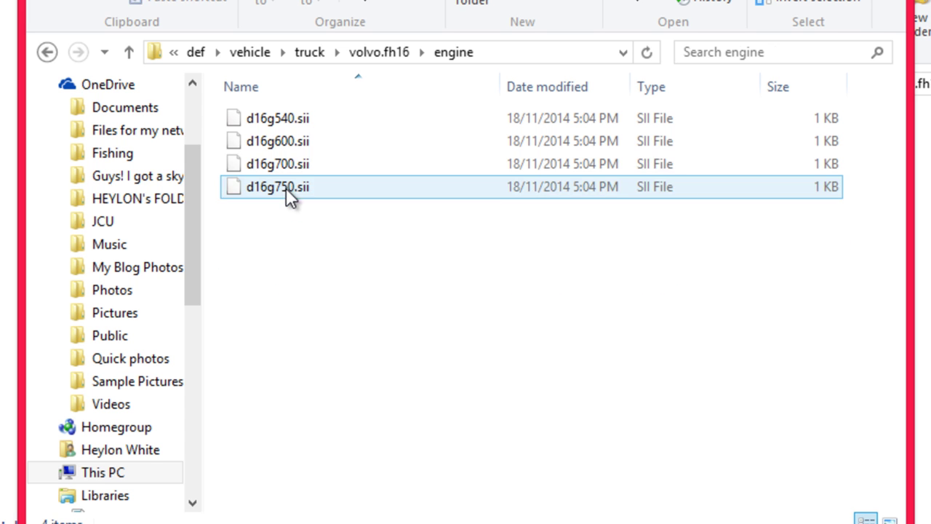
# Step: Paste d16g700.sii into New mod 2's engine folder and bring up its file actions
pyautogui.click(289, 187)
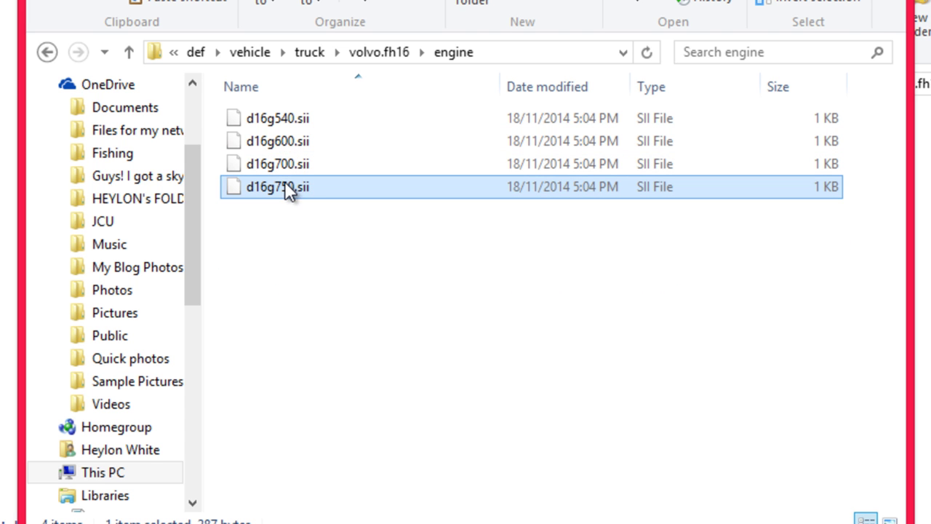
pyautogui.click(285, 169)
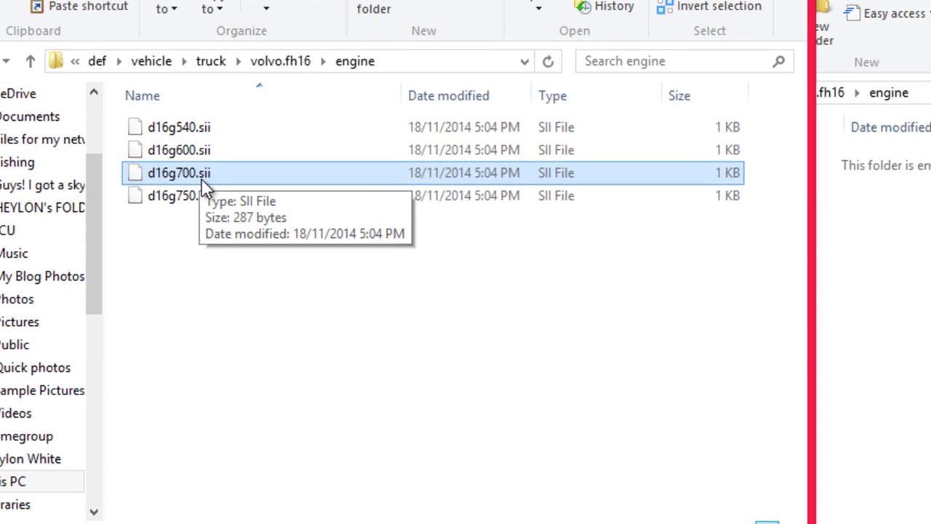
pyautogui.hotkey('ctrl', 'v')
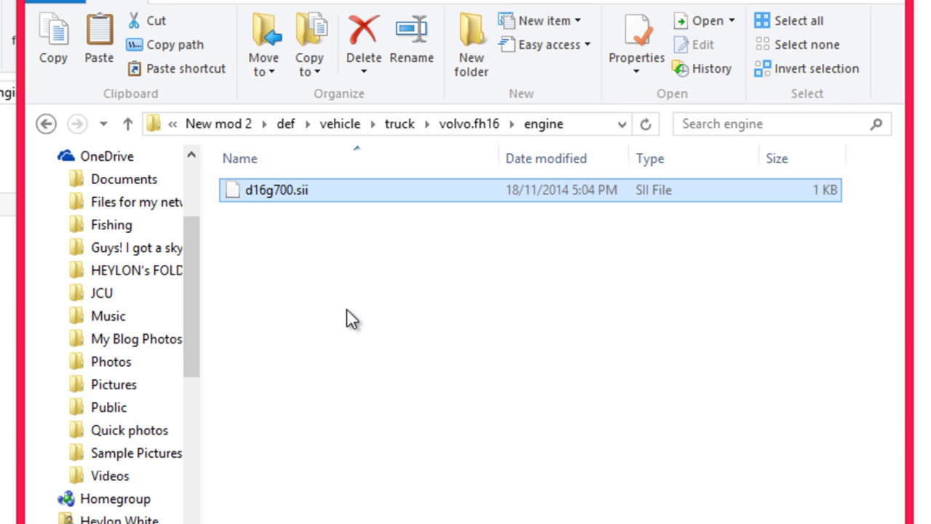
pyautogui.rightClick(284, 188)
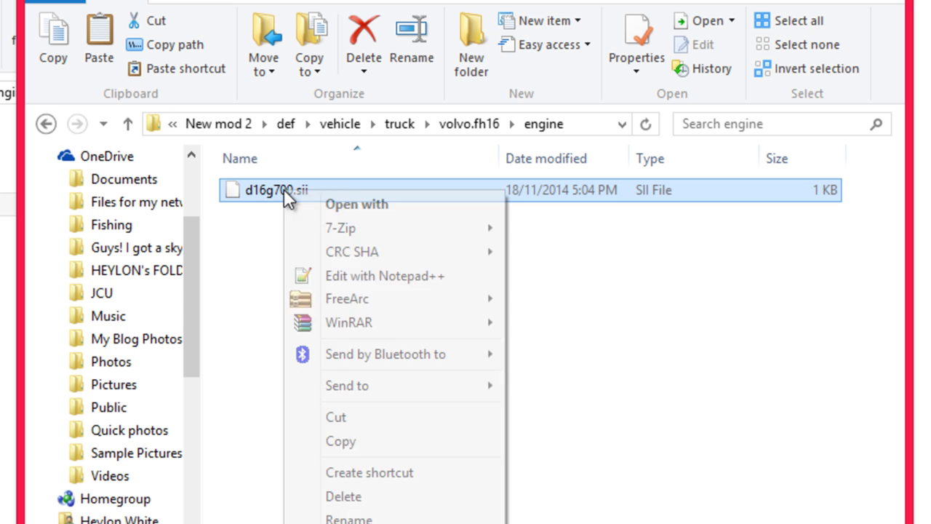
pyautogui.click(230, 253)
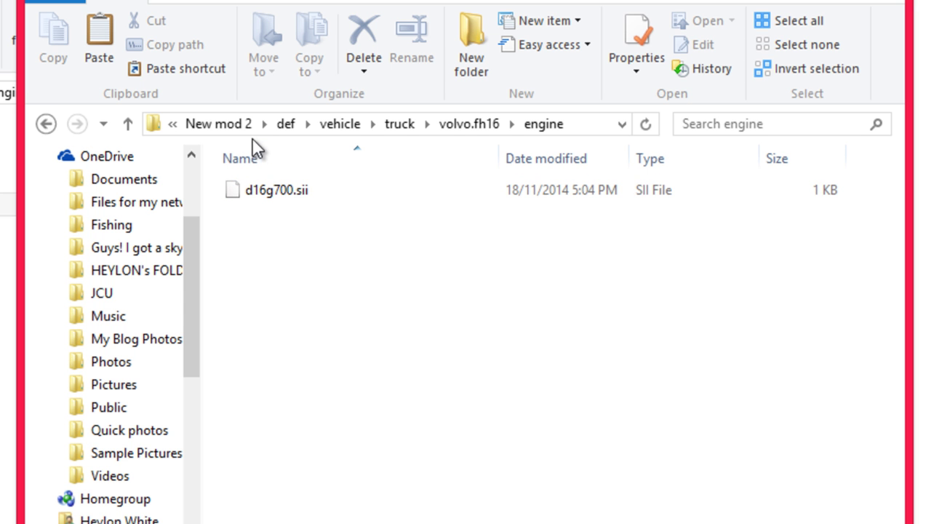
pyautogui.rightClick(263, 195)
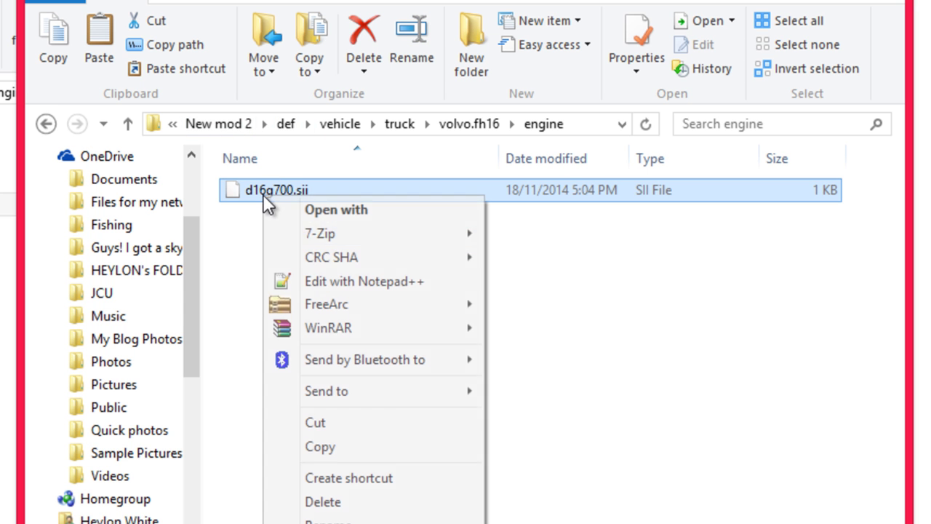
# Step: Open d16g700.sii in Notepad++, change torque 3150 to 1800000 and volume 16.1 to 30.0, and save
pyautogui.click(342, 282)
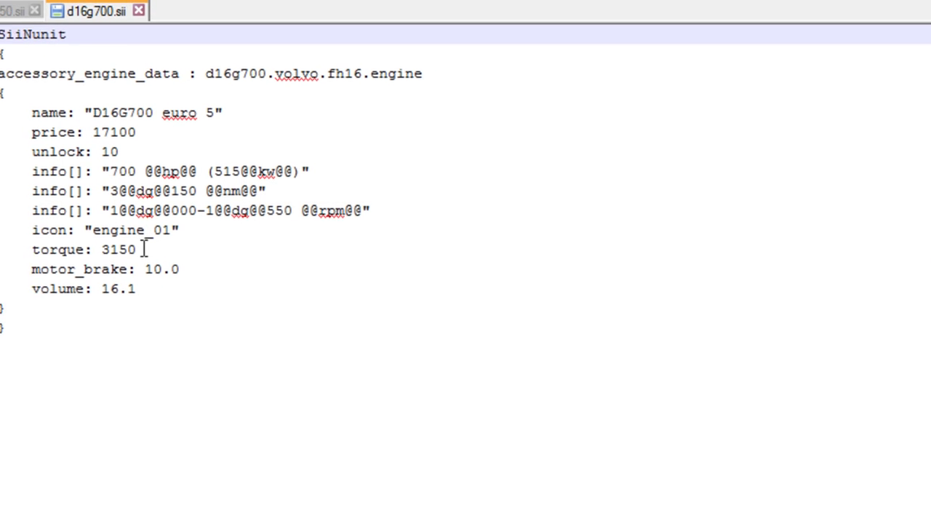
pyautogui.doubleClick(118, 249)
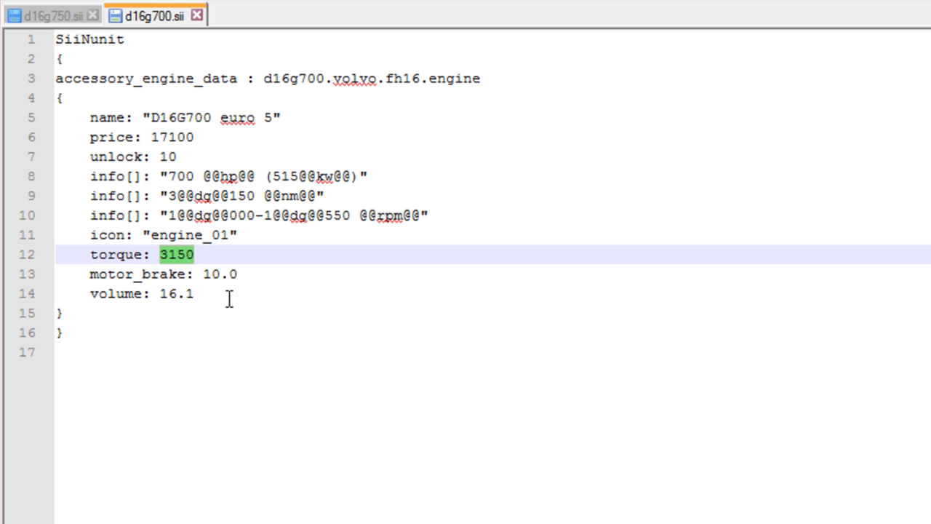
pyautogui.write('18')
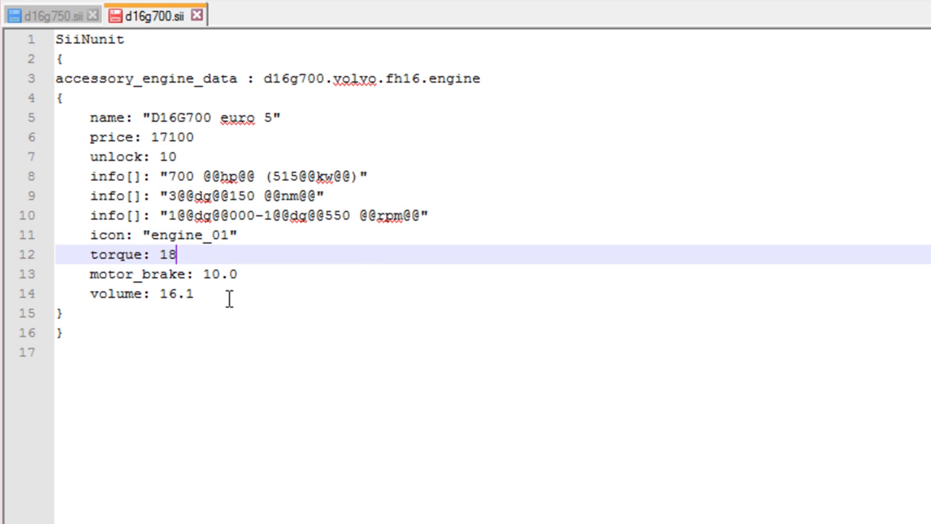
pyautogui.write('00000')
pyautogui.moveTo(200, 299); pyautogui.dragTo(161, 303)
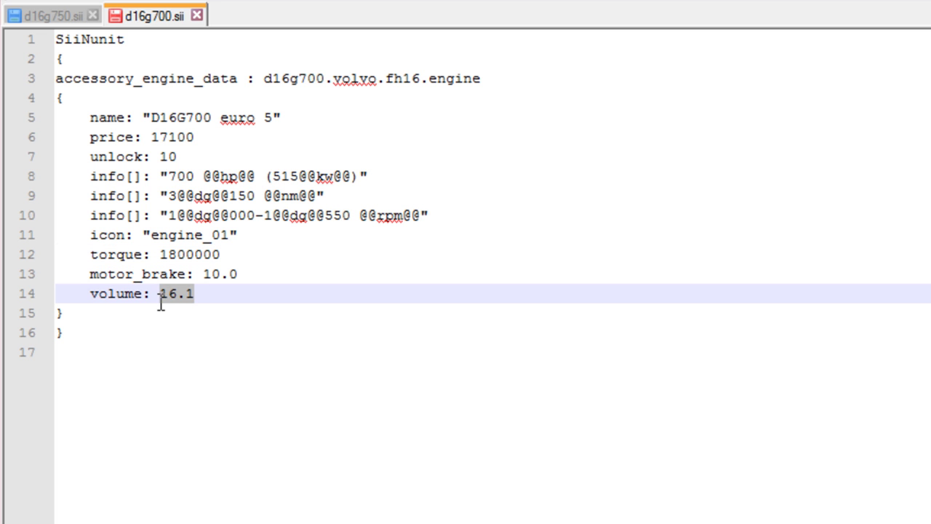
pyautogui.write('30.0')
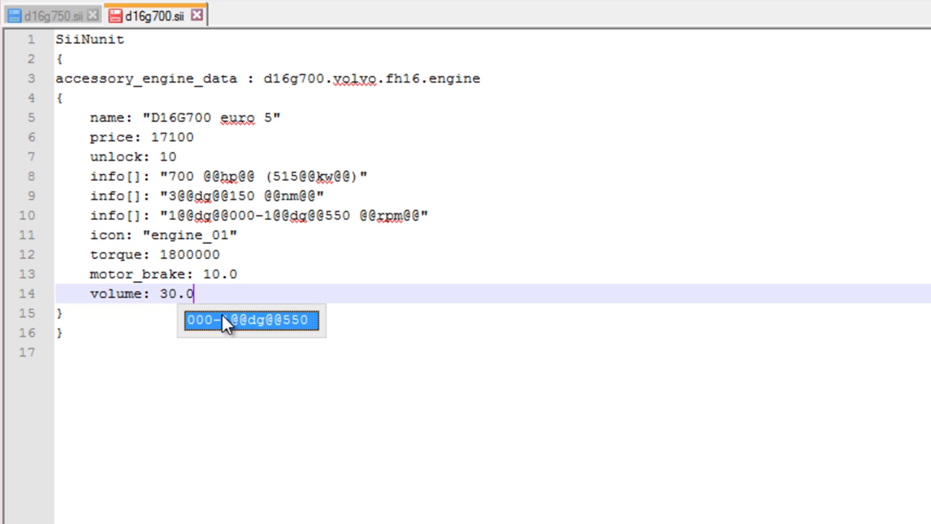
pyautogui.click(234, 292)
pyautogui.hotkey('ctrl', 's')
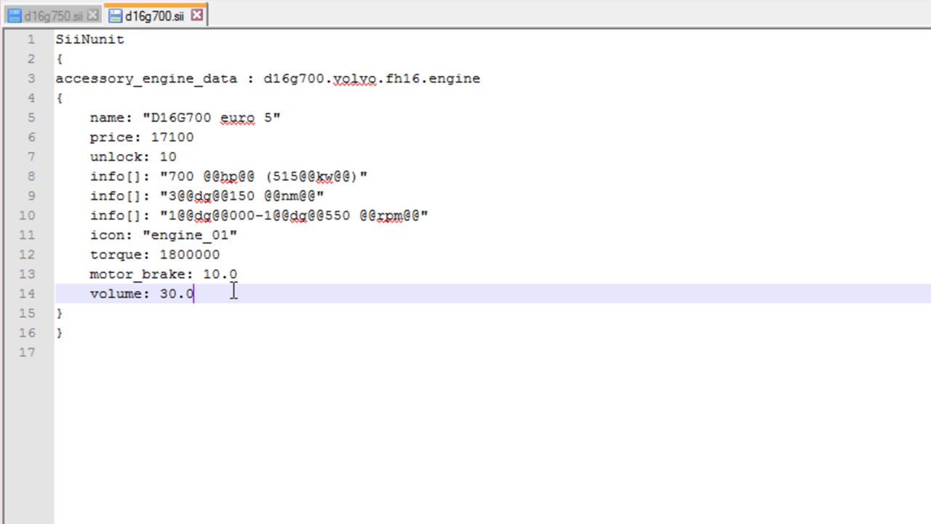
pyautogui.moveTo(239, 277); pyautogui.dragTo(204, 282)
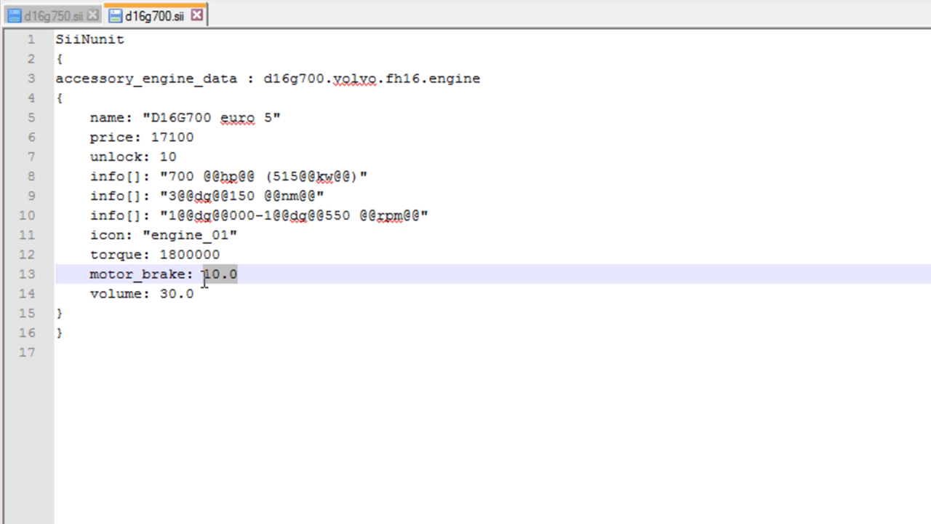
# Step: Change the motor_brake value from 10.0 to 4000.0
pyautogui.write('1000.0')
pyautogui.click(203, 277)
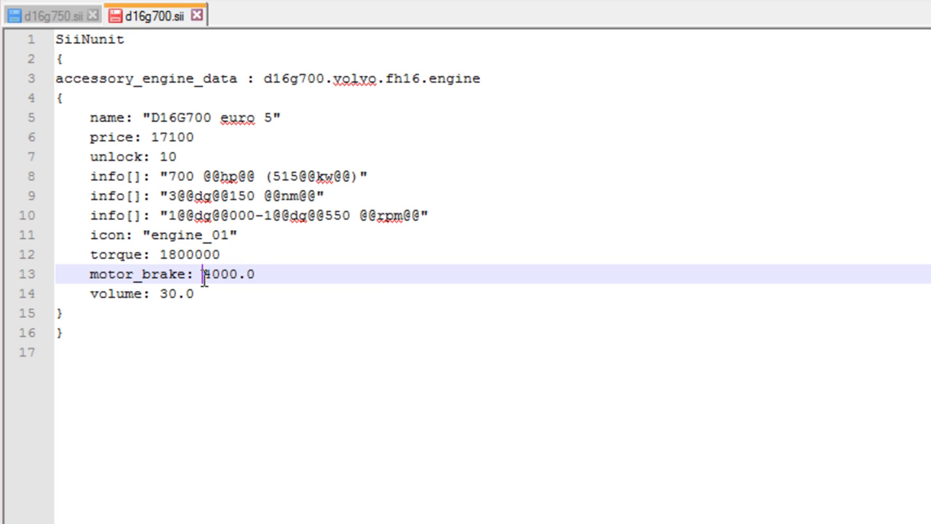
pyautogui.press('Delete')
pyautogui.write('4')
# Step: Lower the unlock level from 10 to 5 and close d16g700.sii
pyautogui.moveTo(182, 160); pyautogui.dragTo(159, 157)
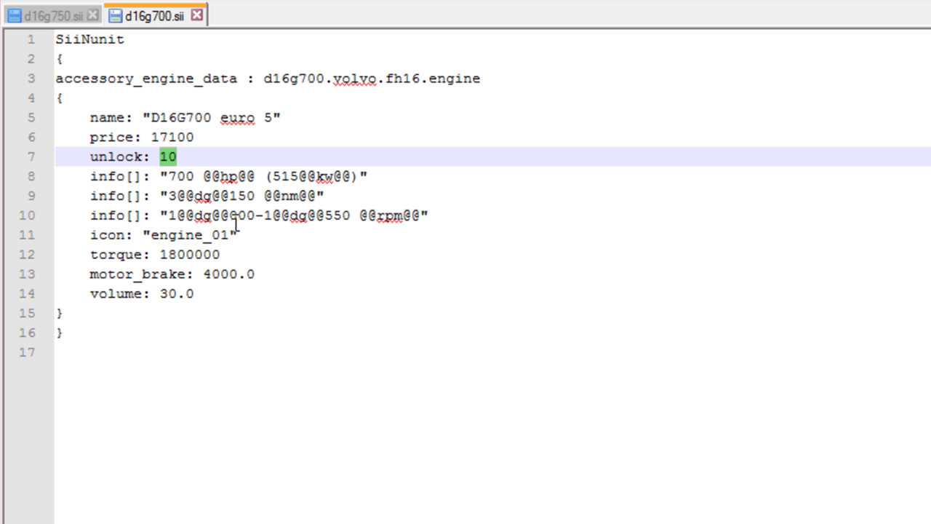
pyautogui.write('5')
pyautogui.click(209, 333)
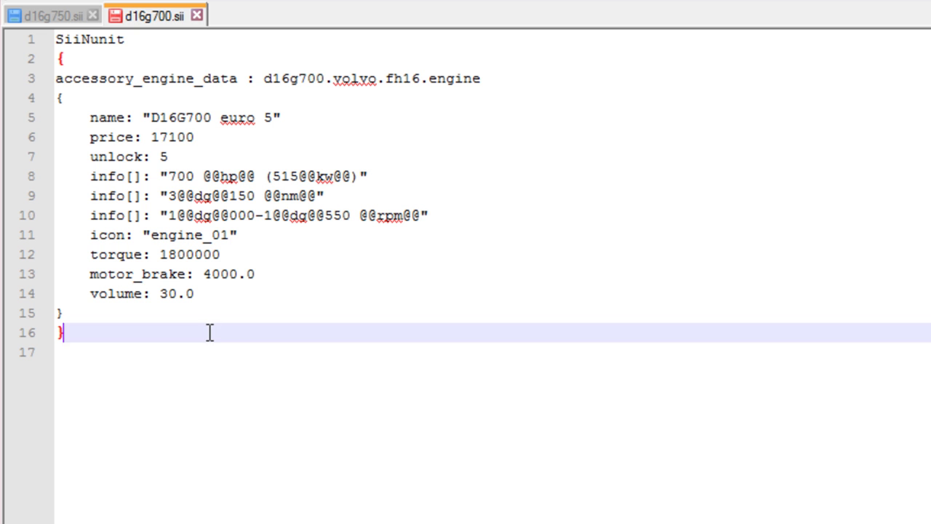
pyautogui.doubleClick(163, 157)
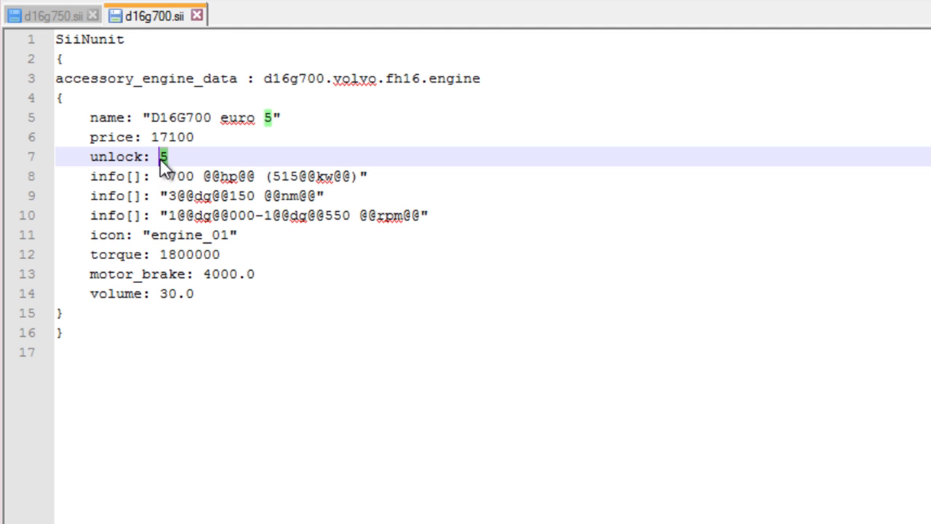
pyautogui.click(197, 15)
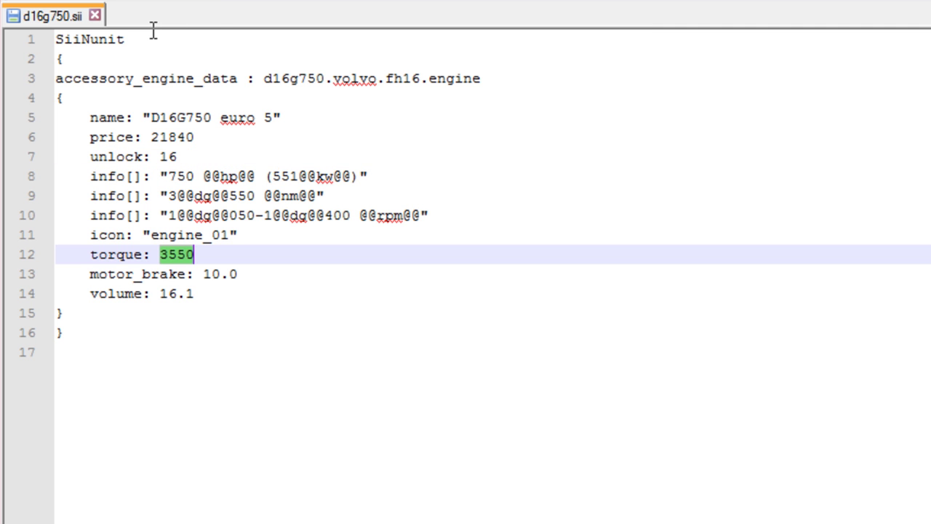
# Step: Close the engine files and Notepad++, and return from the engine folder to Euro truck sim
pyautogui.click(95, 16)
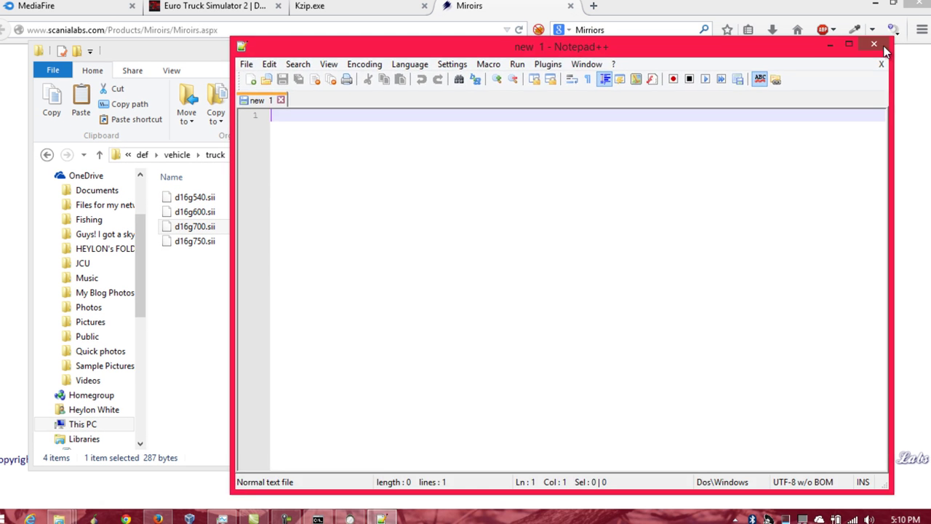
pyautogui.click(884, 48)
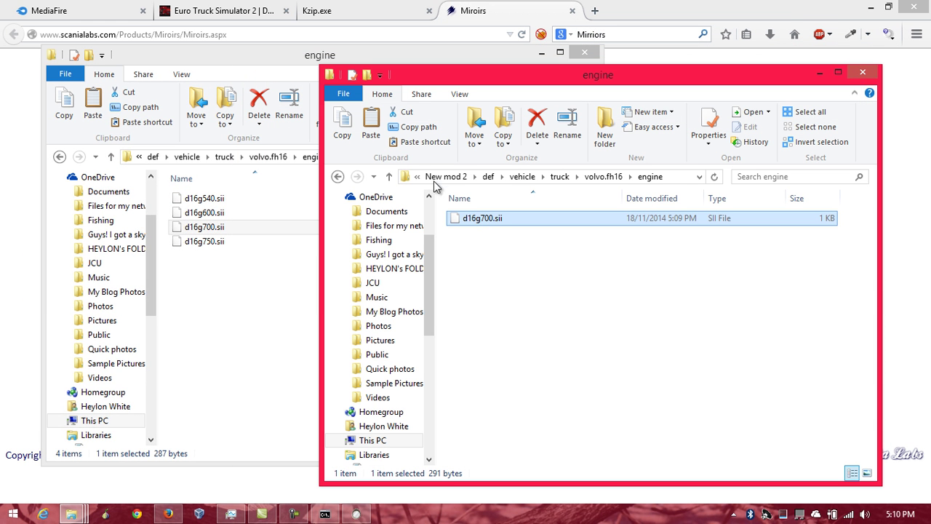
pyautogui.click(389, 179)
pyautogui.click(390, 179)
pyautogui.click(389, 178)
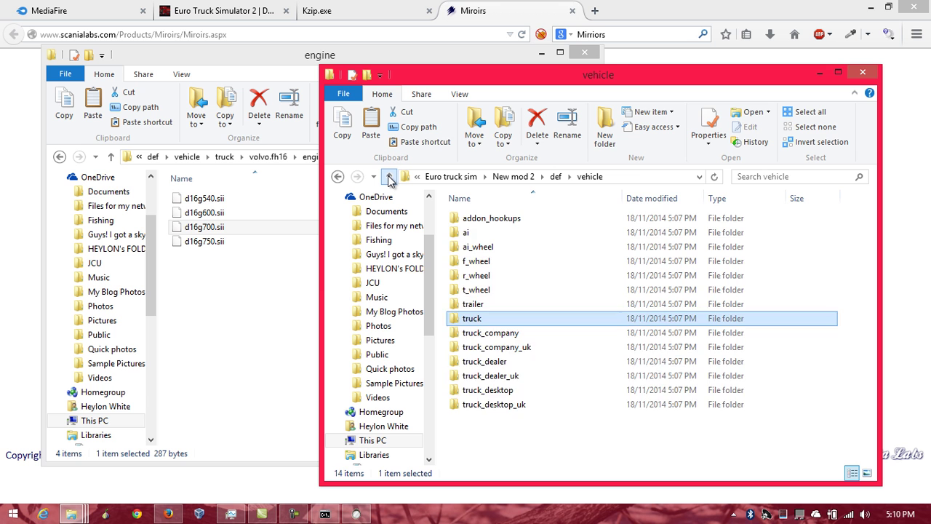
pyautogui.click(389, 179)
pyautogui.click(389, 178)
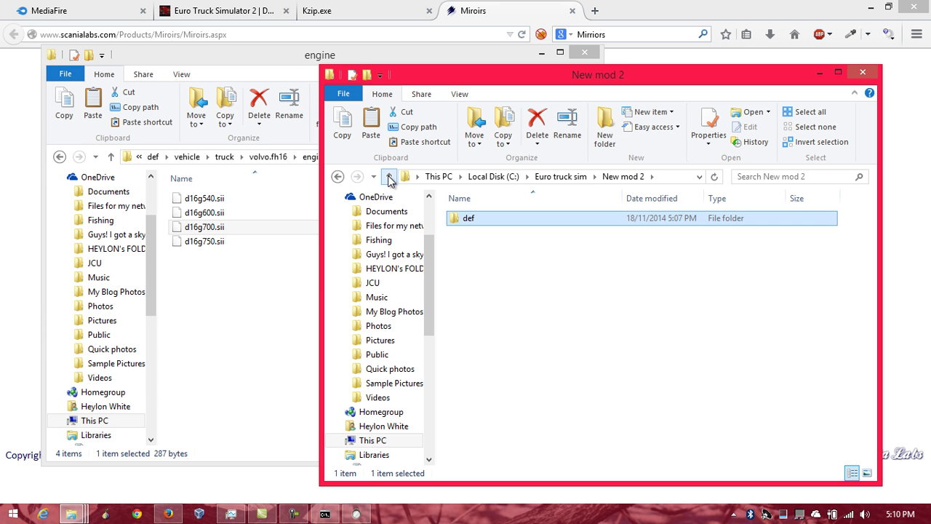
pyautogui.click(390, 178)
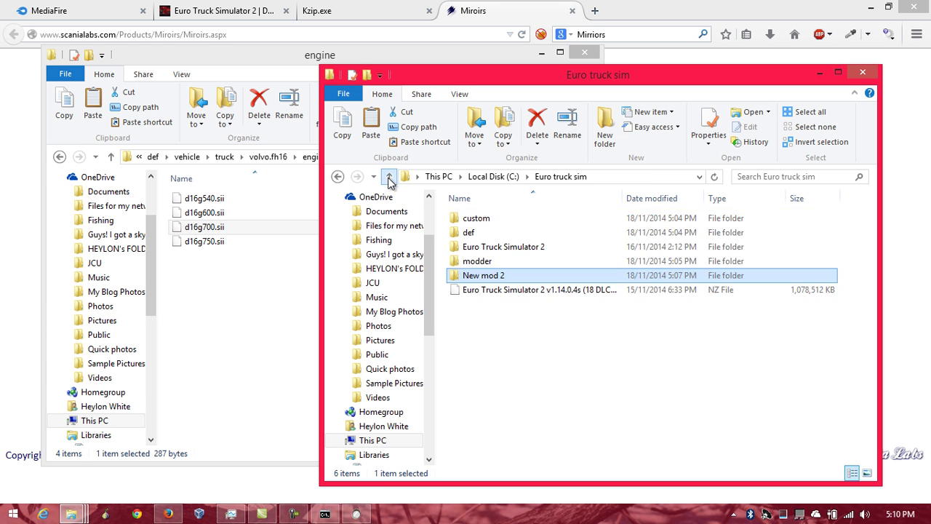
# Step: Run Kzip.exe from the modder folder past the SmartScreen warning, with New mod 2 selected
pyautogui.doubleClick(478, 263)
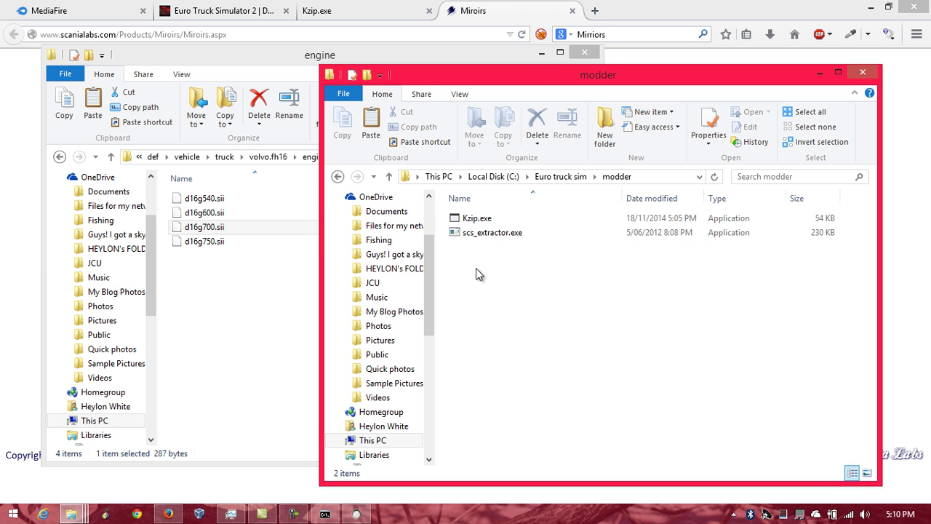
pyautogui.click(476, 220)
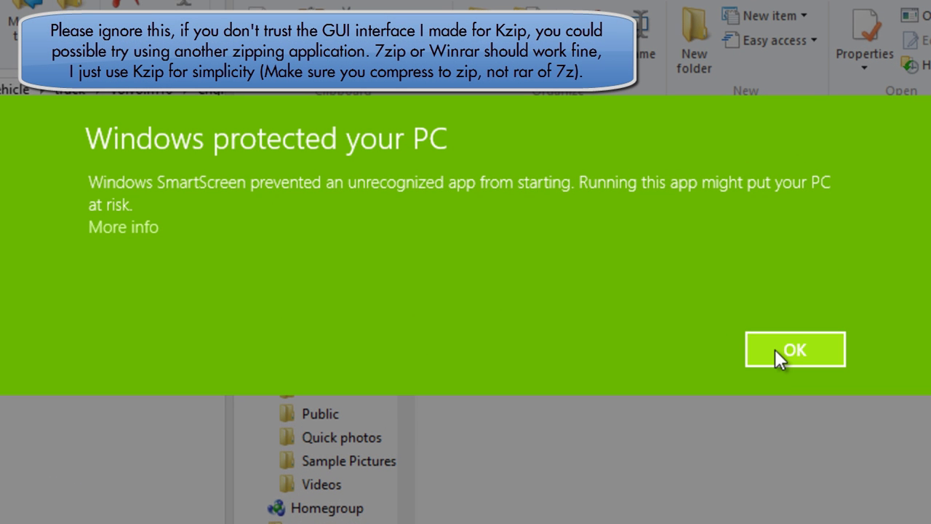
pyautogui.click(128, 226)
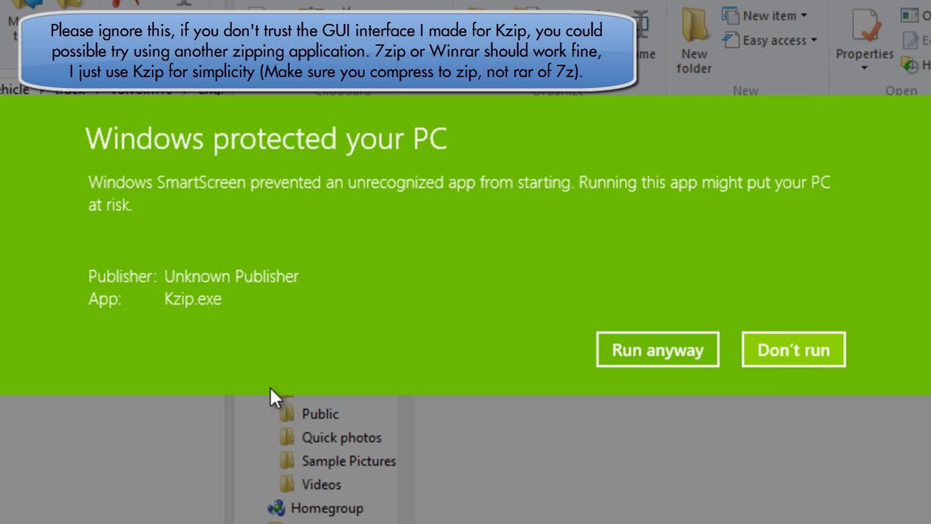
pyautogui.click(643, 357)
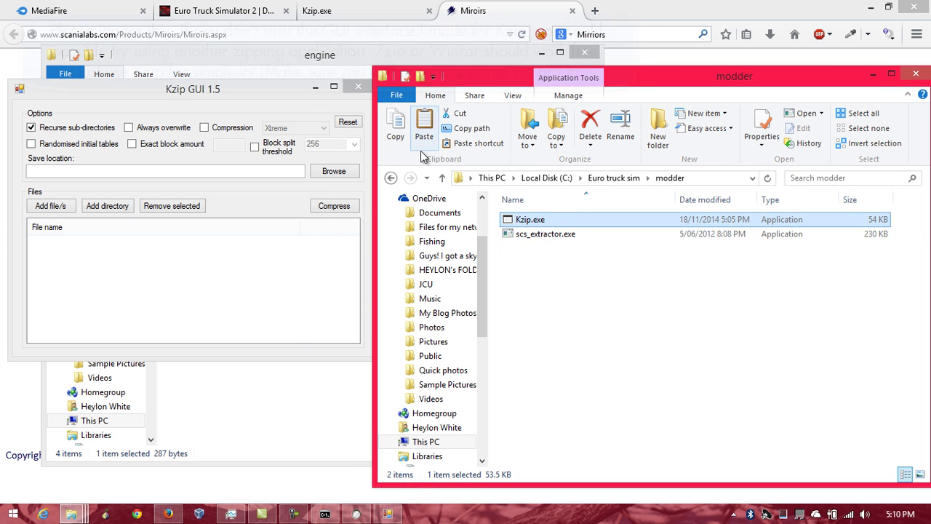
pyautogui.click(443, 178)
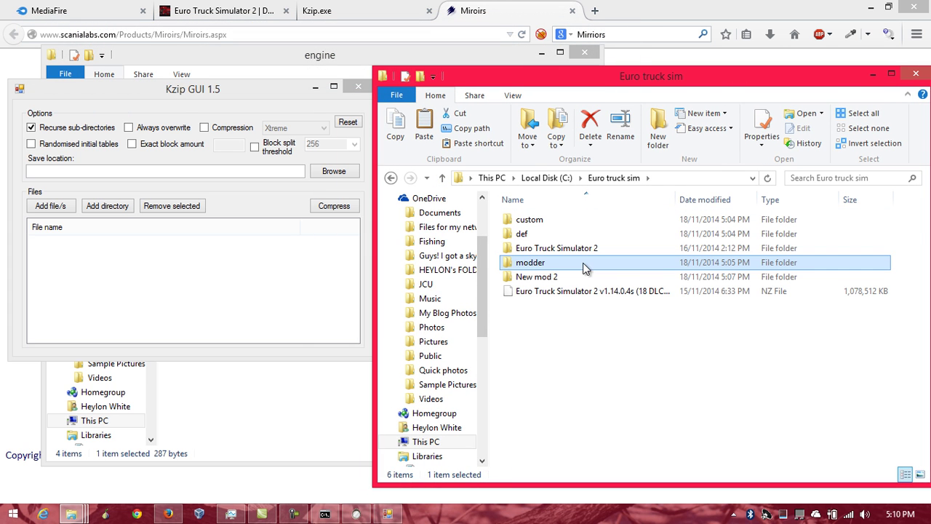
pyautogui.click(268, 277)
pyautogui.click(554, 280)
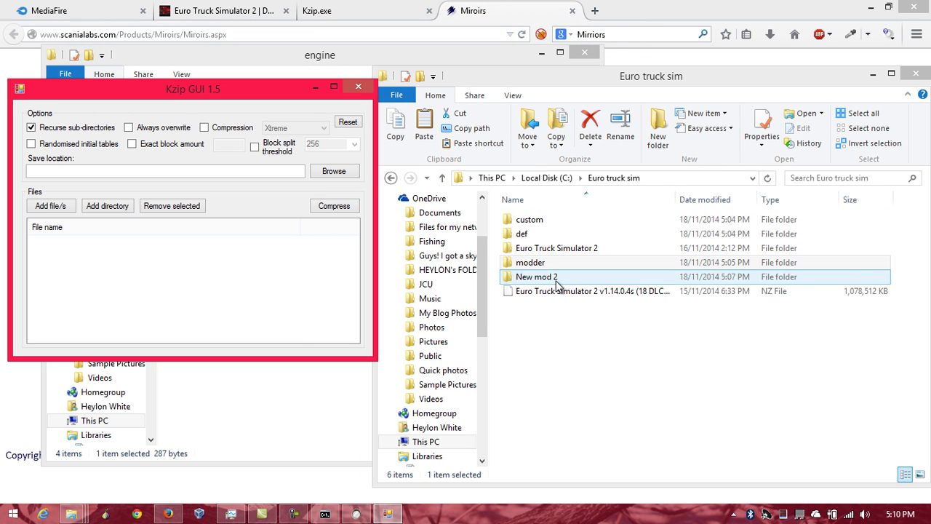
# Step: Add New mod 2's def folder to Kzip, name the output '700hp engine mod.scs', and compress
pyautogui.doubleClick(555, 281)
pyautogui.click(528, 219)
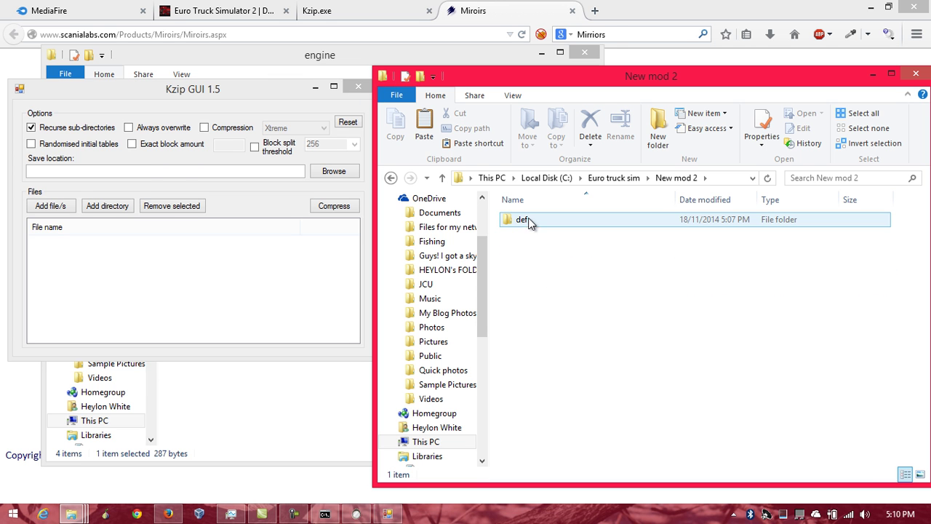
pyautogui.moveTo(528, 224); pyautogui.dragTo(269, 270)
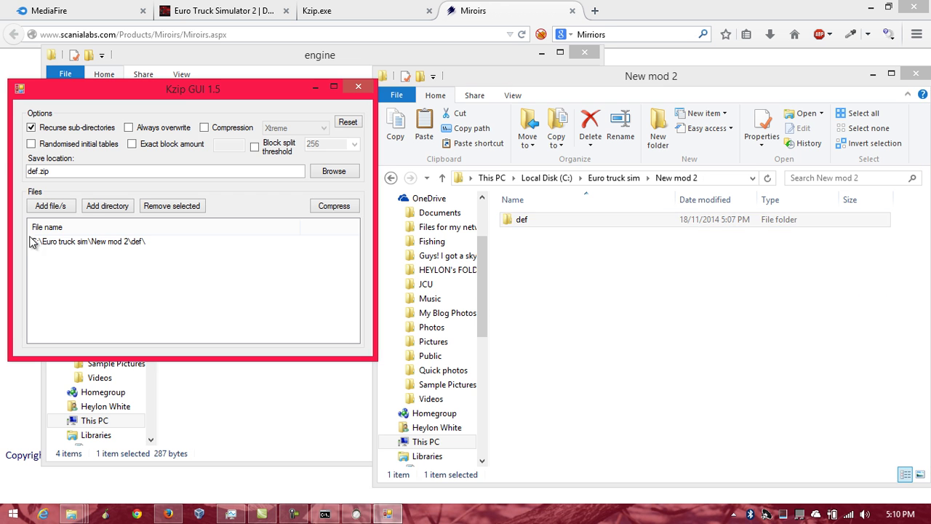
pyautogui.click(61, 244)
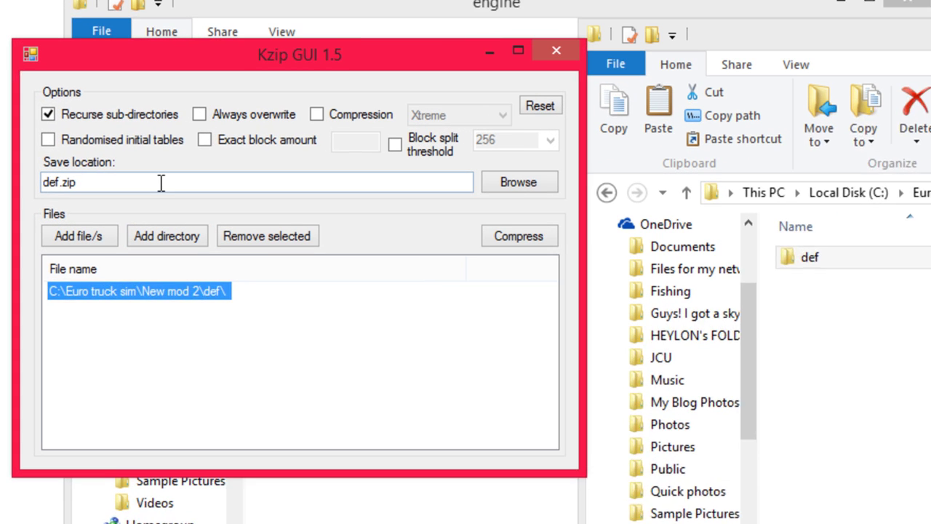
pyautogui.click(109, 171)
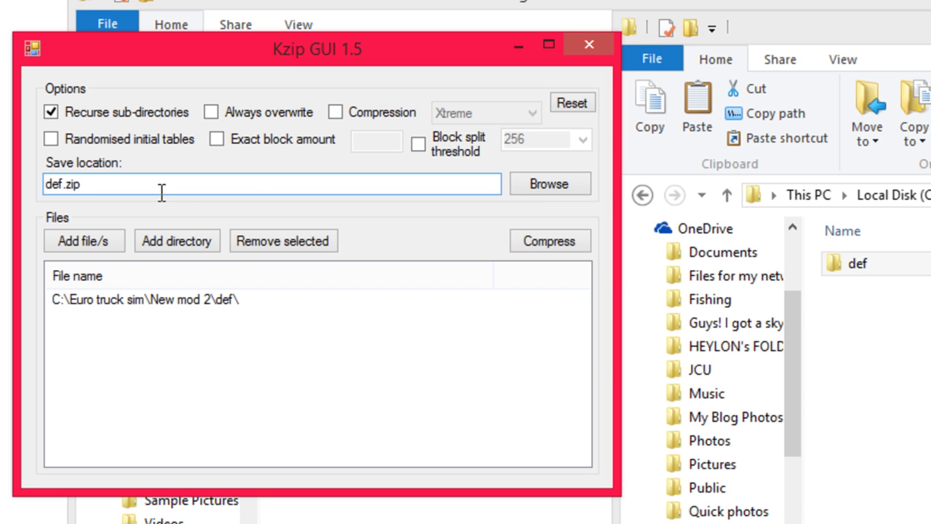
pyautogui.press('BackSpace')
pyautogui.press('BackSpace')
pyautogui.press('BackSpace')
pyautogui.press('BackSpace')
pyautogui.write('700hp engine mod.scs')
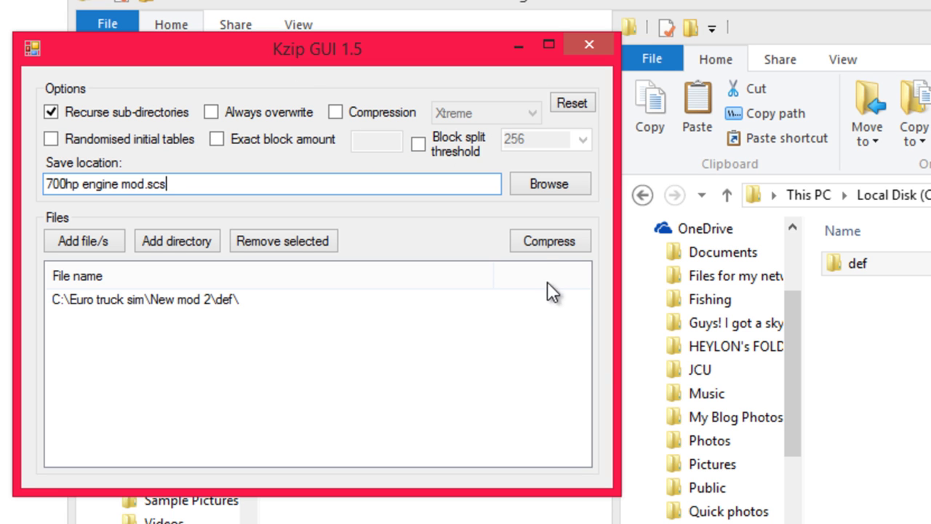
pyautogui.click(551, 235)
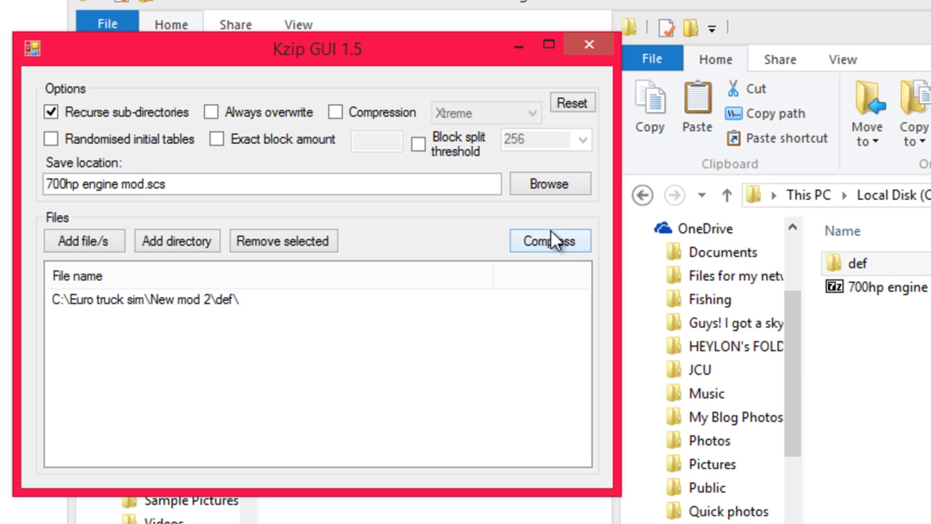
# Step: Close Kzip and browse 700hp engine mod.scs in 7-Zip down to engine\d16g700.sii
pyautogui.click(590, 44)
pyautogui.keyDown('shift'); pyautogui.click(511, 251); pyautogui.keyUp('shift')
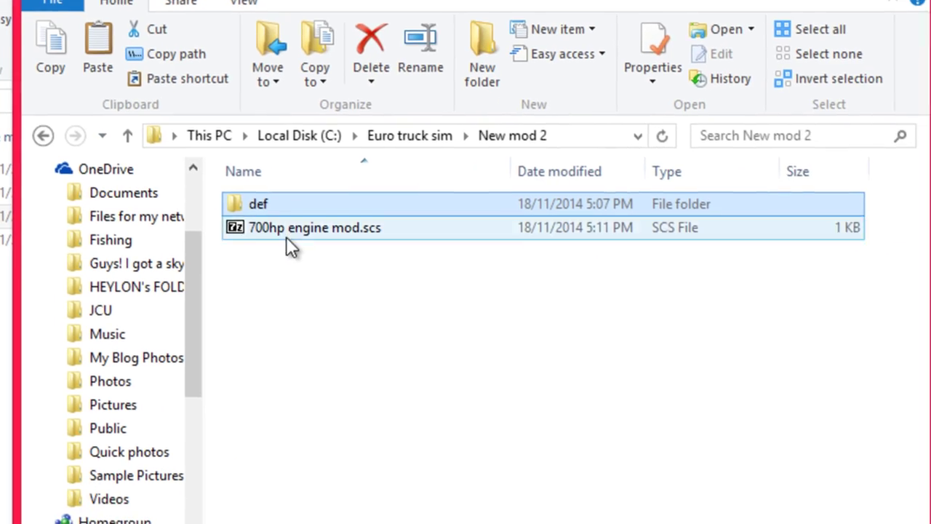
pyautogui.click(288, 223)
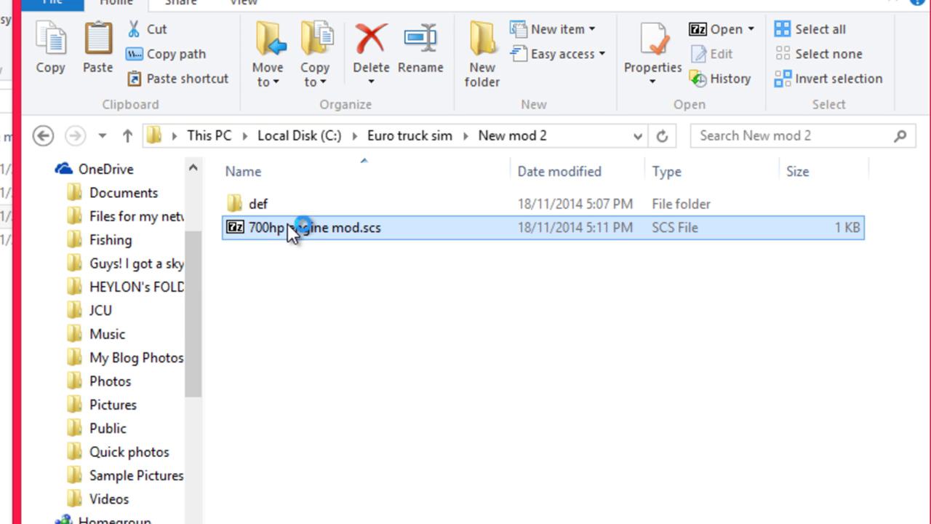
pyautogui.doubleClick(288, 228)
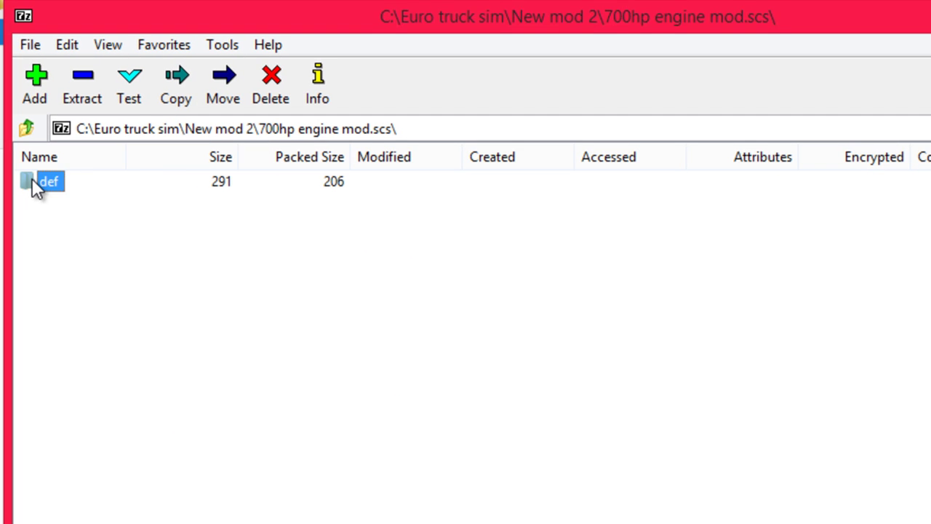
pyautogui.doubleClick(35, 181)
pyautogui.doubleClick(38, 183)
pyautogui.doubleClick(39, 183)
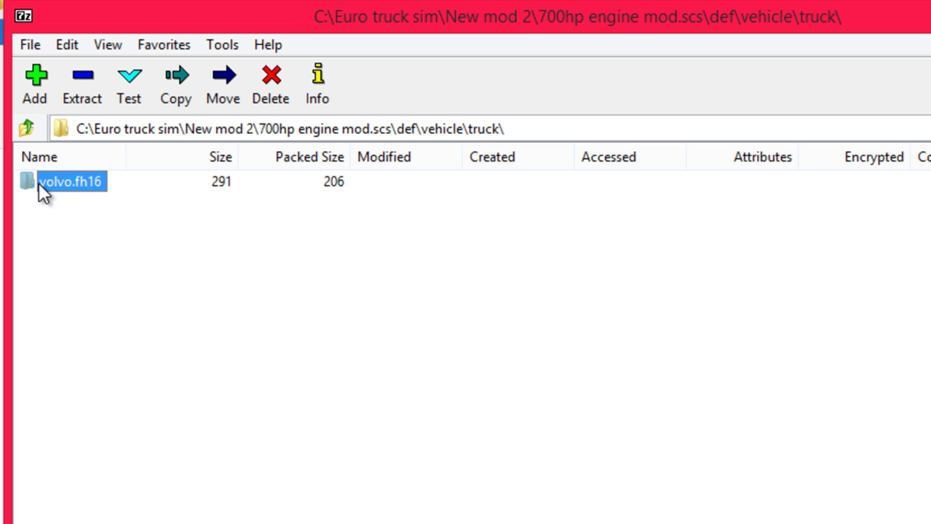
pyautogui.doubleClick(38, 183)
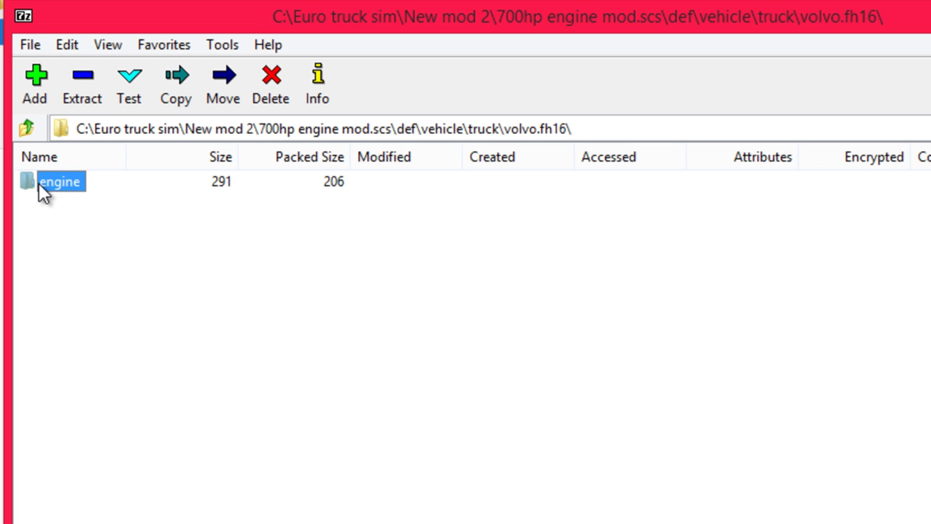
pyautogui.doubleClick(39, 183)
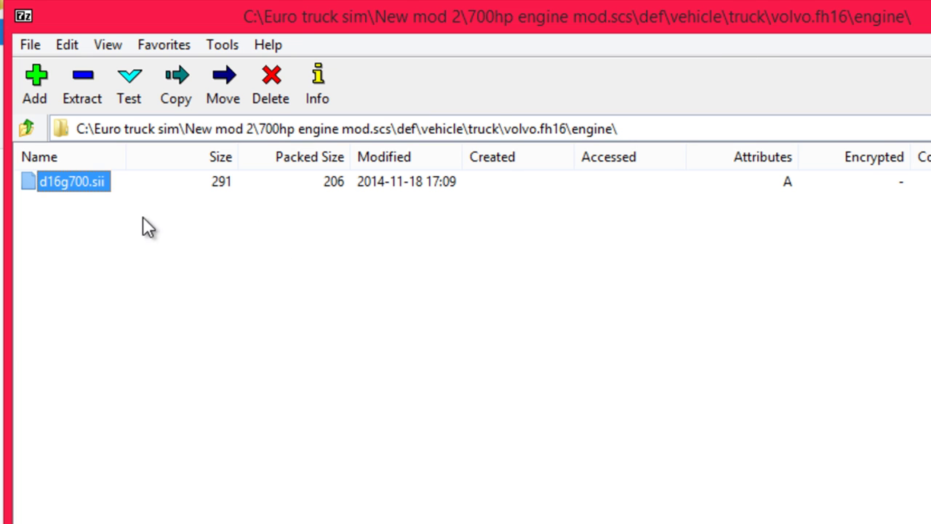
# Step: Navigate back out of the archive, reopen it once more, and close 7-Zip
pyautogui.click(33, 124)
pyautogui.click(33, 124)
pyautogui.click(33, 124)
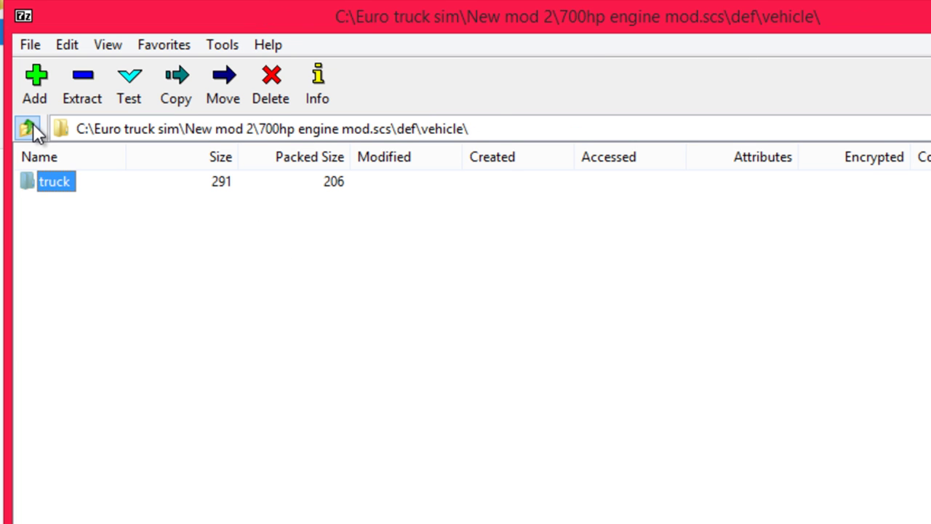
pyautogui.click(33, 124)
pyautogui.click(32, 124)
pyautogui.click(33, 124)
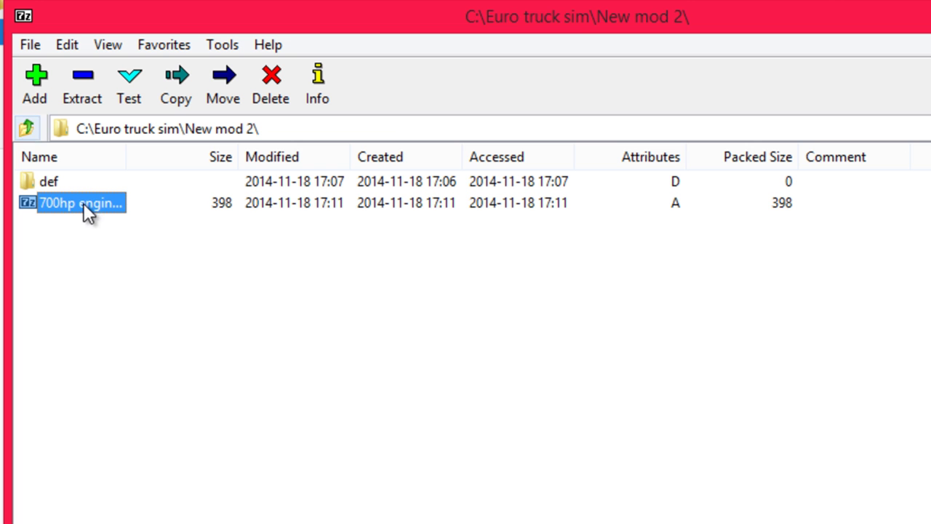
pyautogui.doubleClick(52, 202)
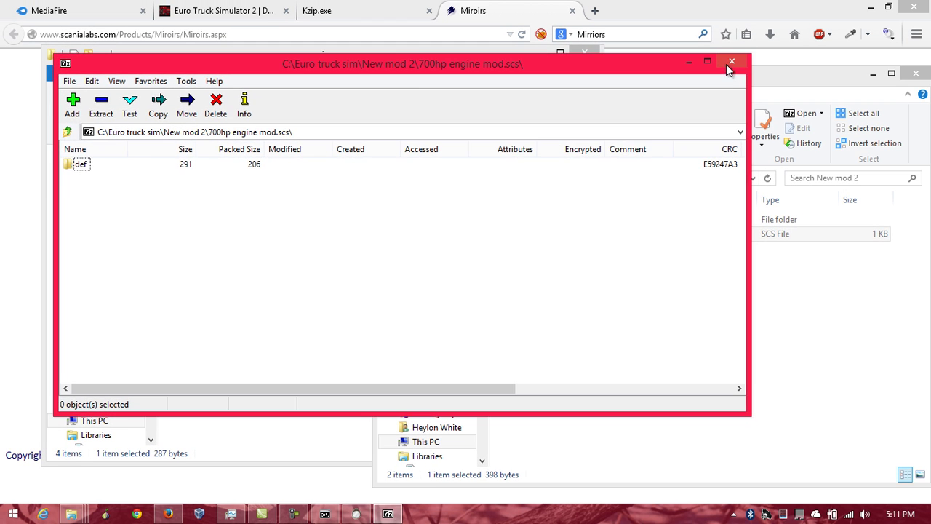
pyautogui.click(731, 64)
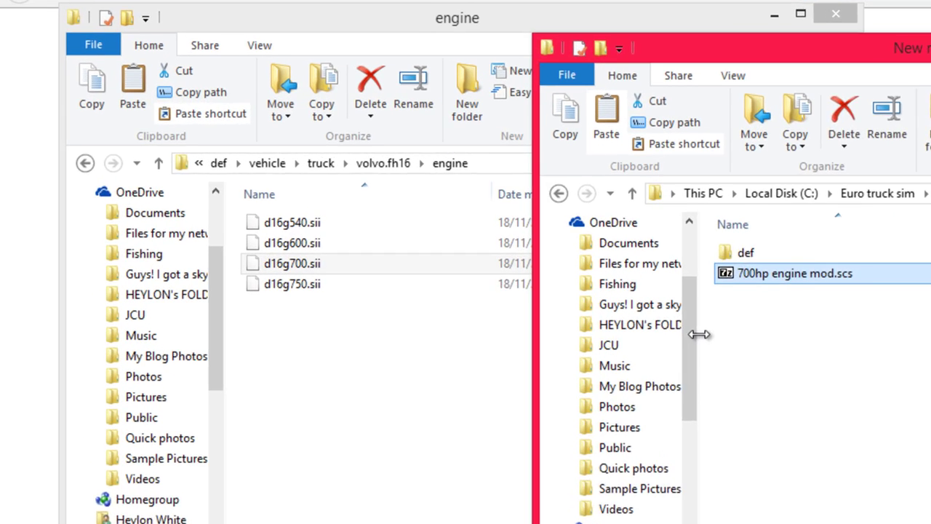
# Step: Paste 700hp engine mod.scs into Documents\Euro Truck Simulator 2\mod
pyautogui.press('super+e')
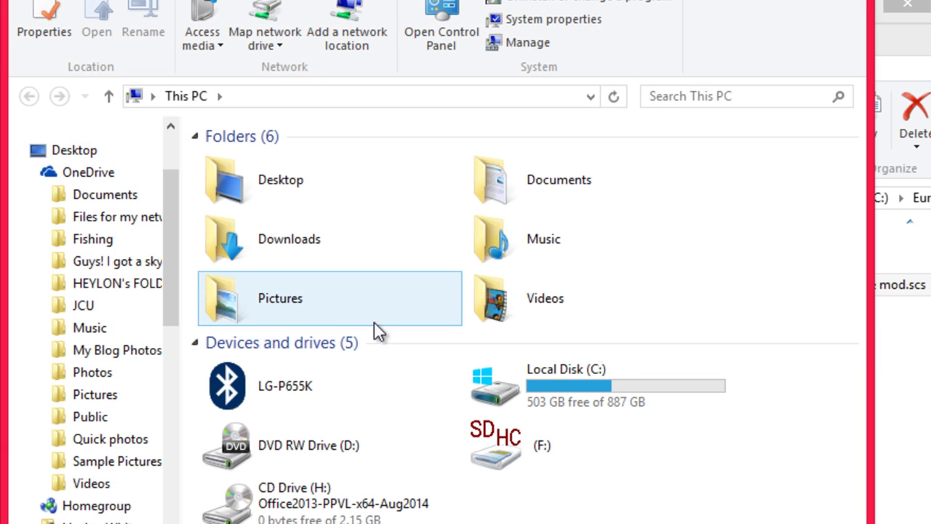
pyautogui.moveTo(174, 256); pyautogui.dragTo(162, 367)
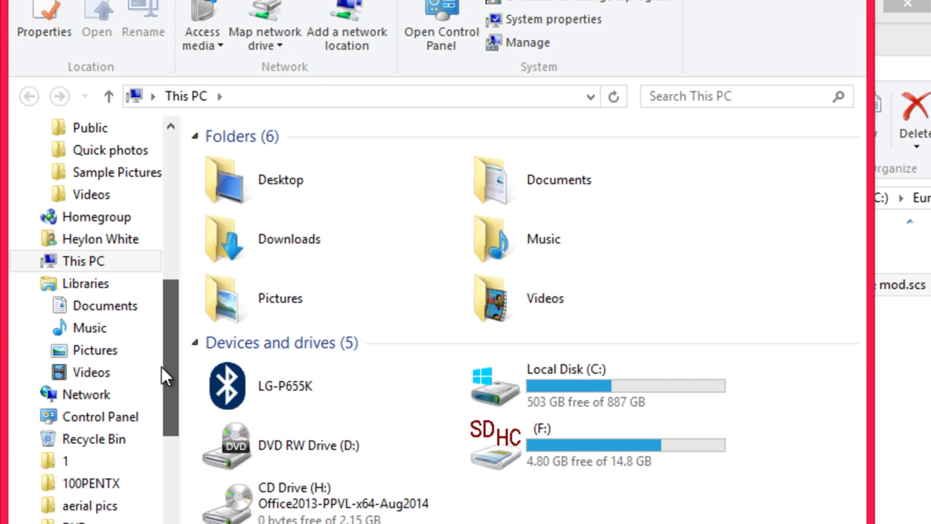
pyautogui.click(109, 306)
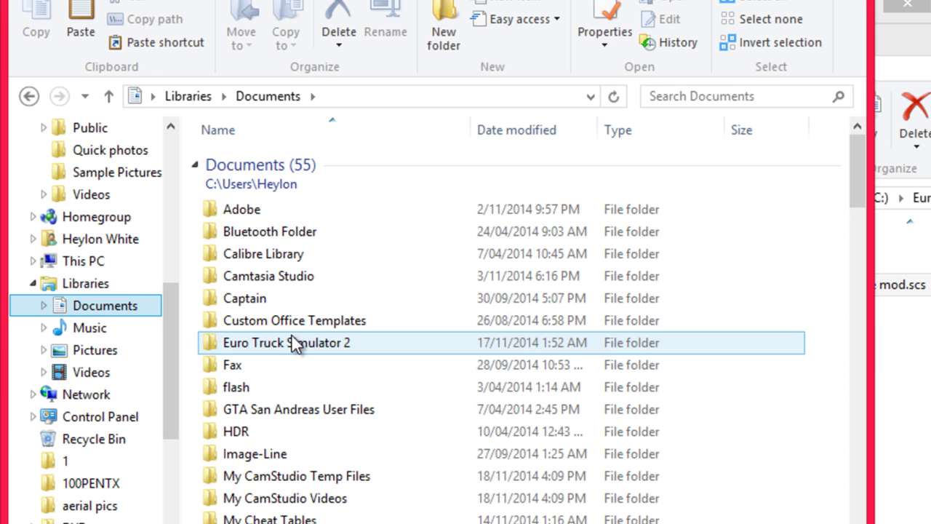
pyautogui.doubleClick(307, 346)
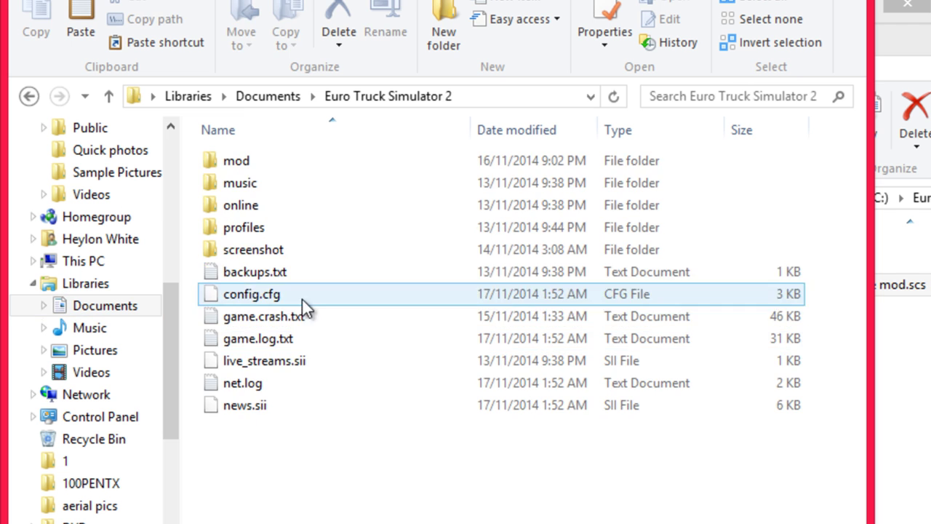
pyautogui.doubleClick(286, 159)
pyautogui.hotkey('ctrl', 'v')
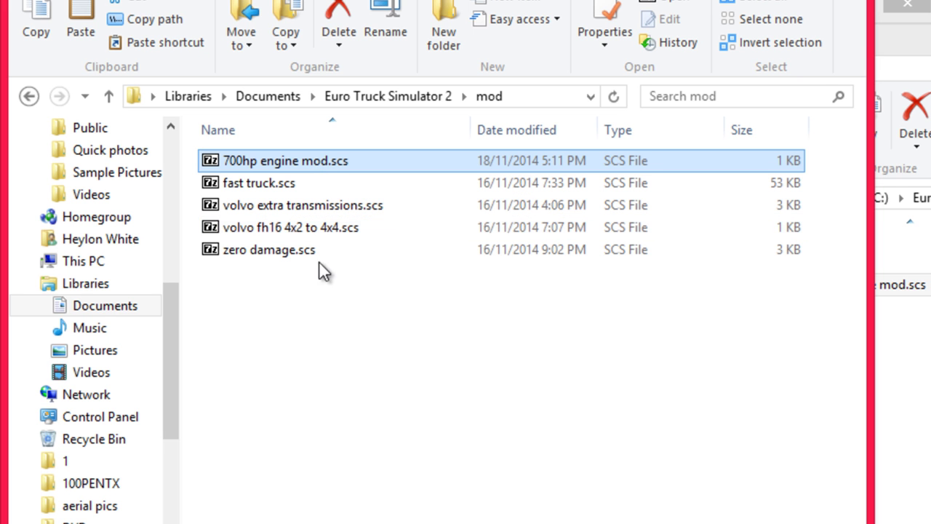
# Step: Look over the existing mods, from fast truck.scs to zero damage.scs
pyautogui.click(336, 191)
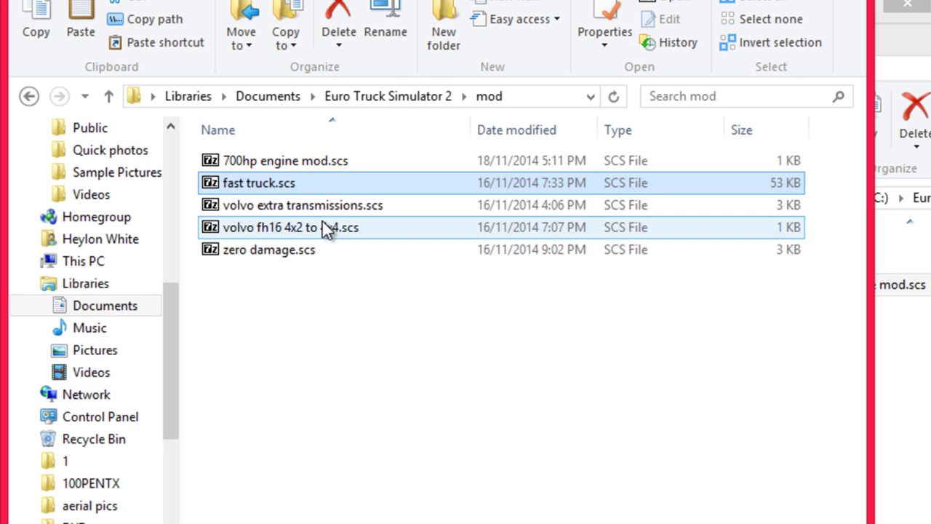
pyautogui.click(319, 208)
pyautogui.click(316, 227)
pyautogui.click(309, 256)
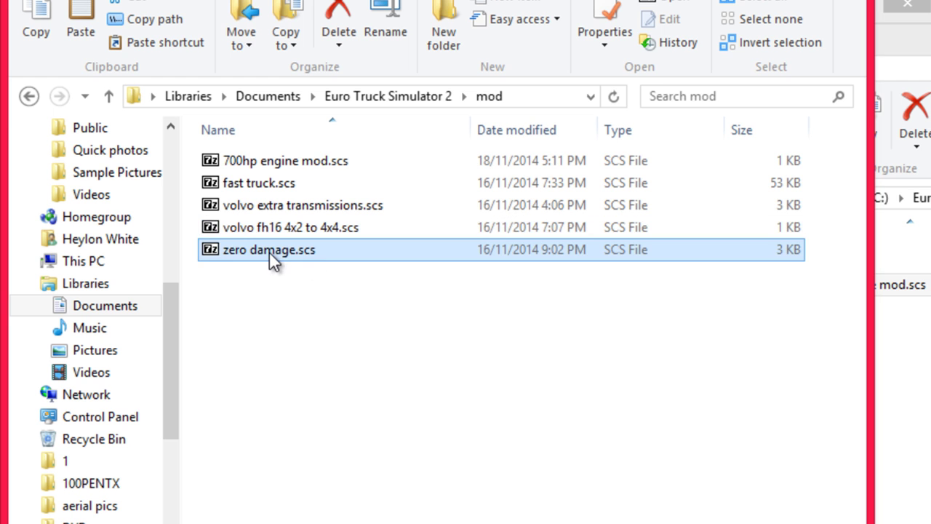
# Step: Open zero damage.scs's def\game_data.sii as text to read it, then close Notepad and 7-Zip
pyautogui.doubleClick(269, 253)
pyautogui.doubleClick(136, 181)
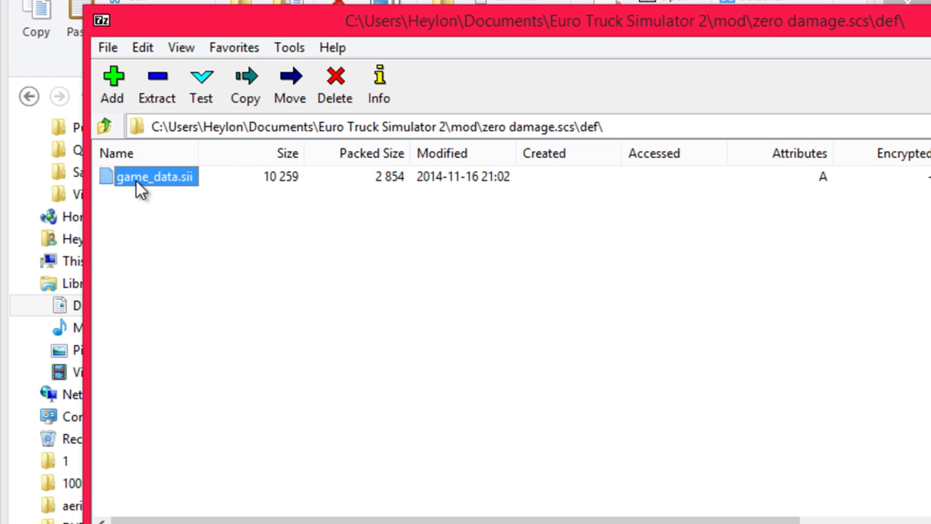
pyautogui.click(136, 181)
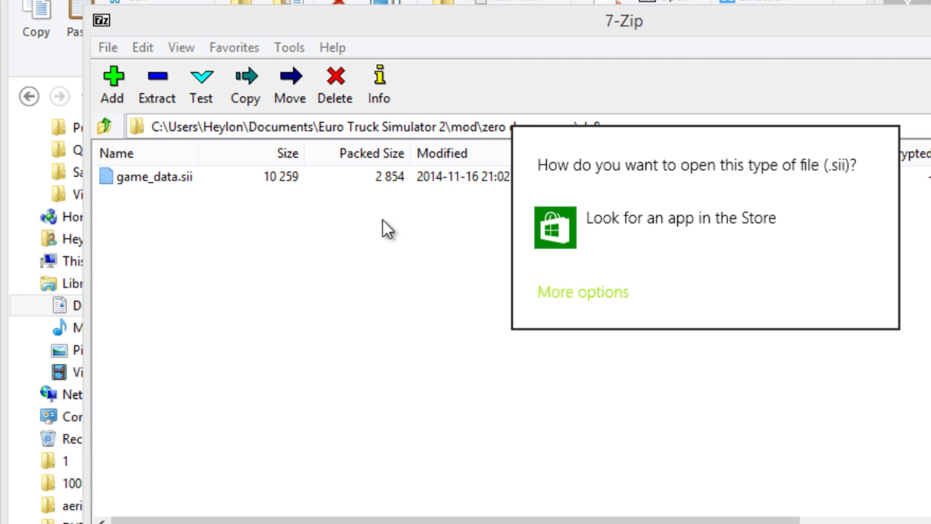
pyautogui.click(154, 182)
pyautogui.rightClick(154, 182)
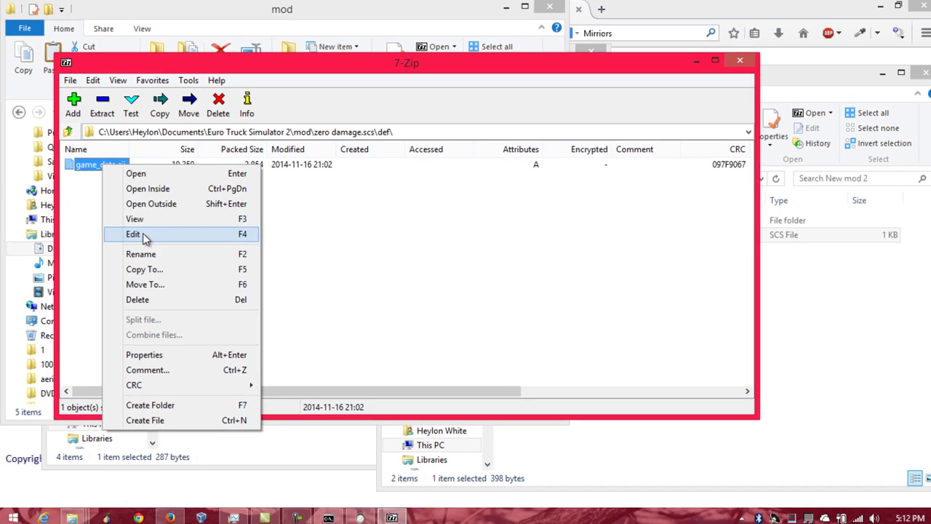
pyautogui.click(197, 277)
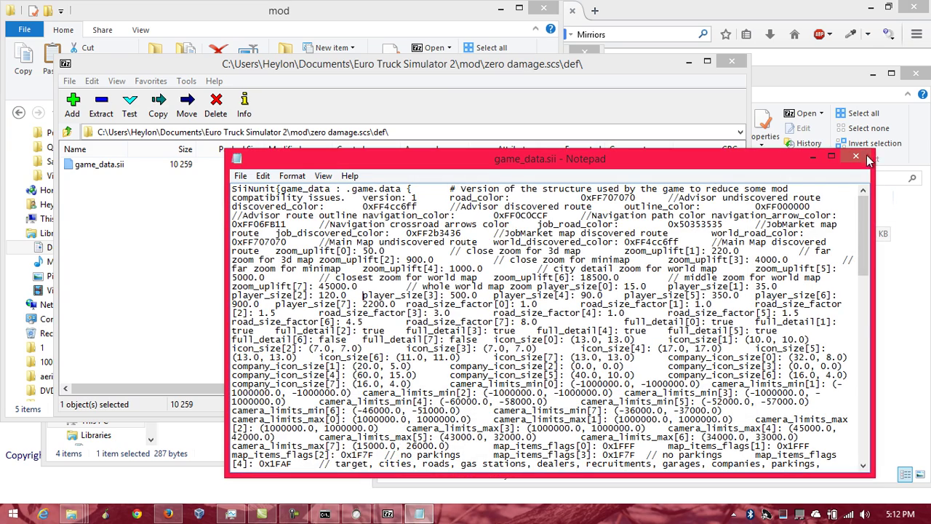
pyautogui.scroll(-7, 618, 276)
pyautogui.doubleClick(588, 160)
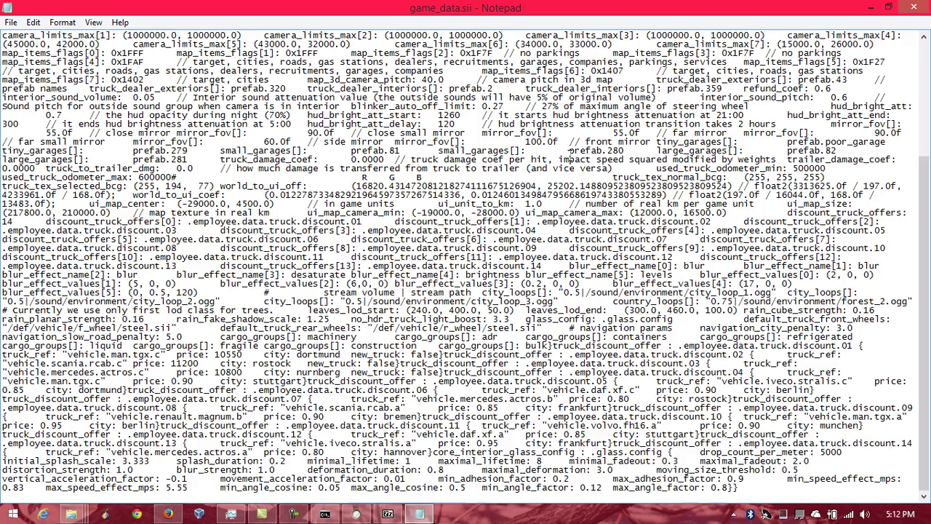
pyautogui.scroll(6, 348, 182)
pyautogui.hotkey('alt', 'F4')
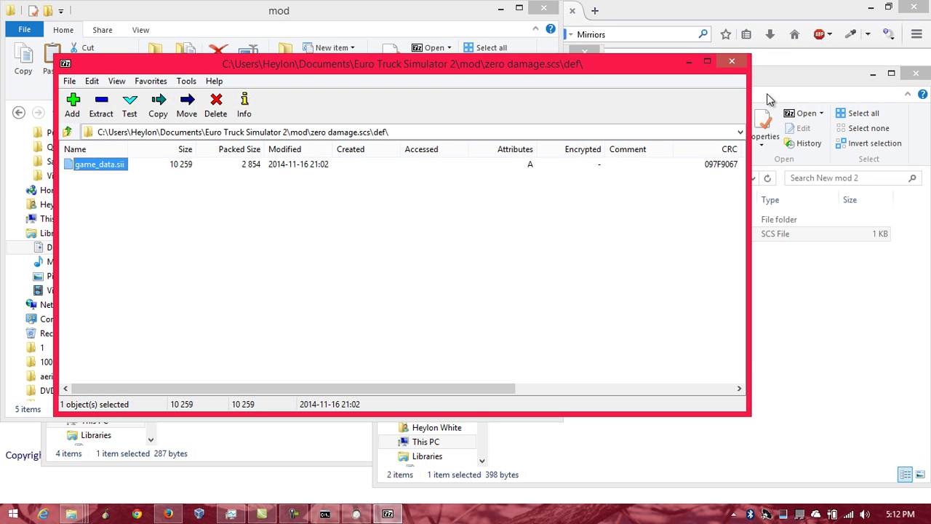
pyautogui.click(730, 62)
# Step: View d16g700.sii from the volvo.fh16 engine folder in Notepad to check its torque values, then close it
pyautogui.click(608, 313)
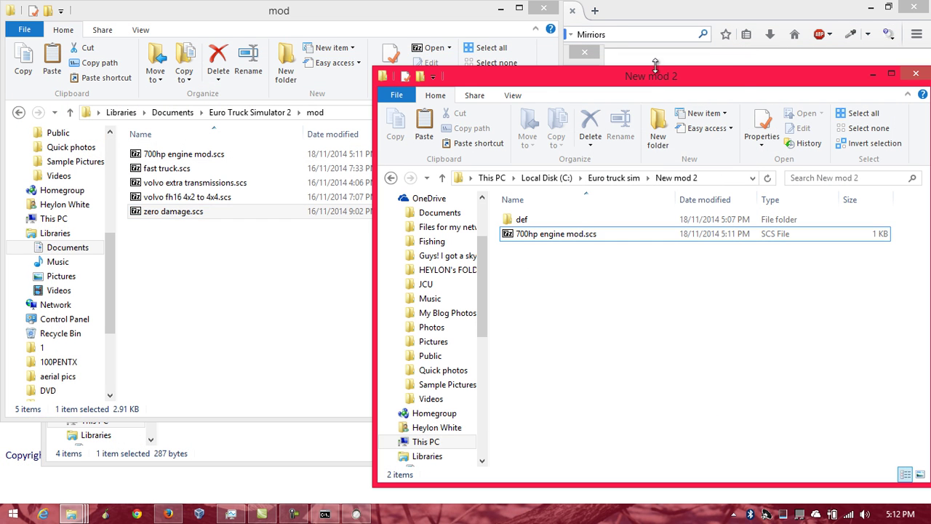
pyautogui.moveTo(739, 85); pyautogui.dragTo(388, 75)
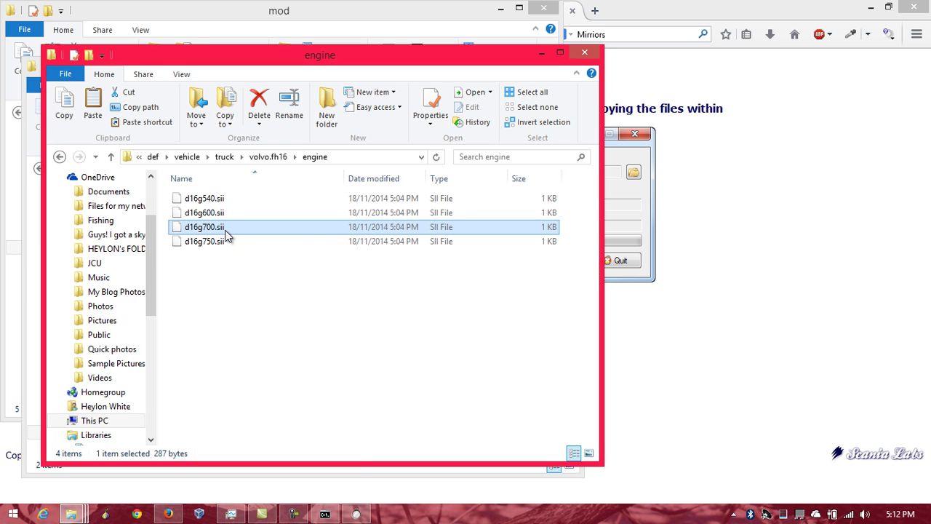
pyautogui.rightClick(226, 230)
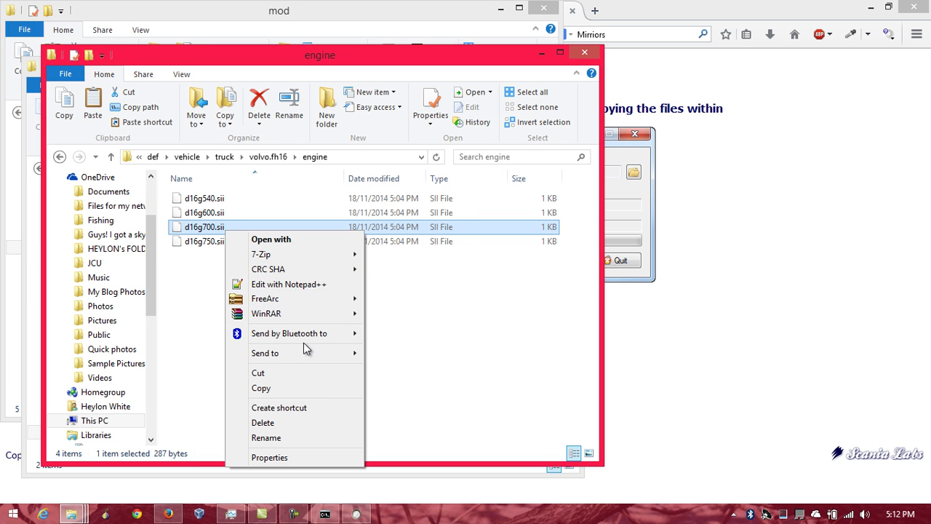
pyautogui.click(308, 240)
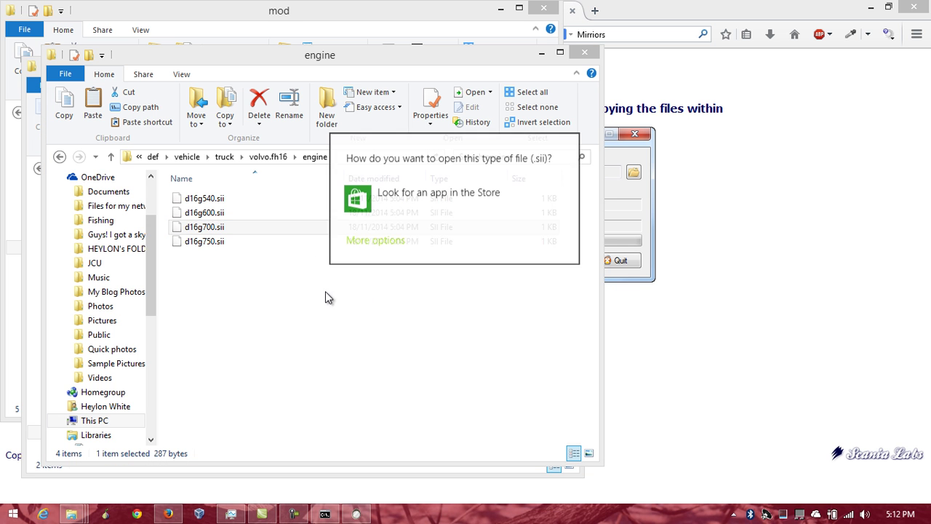
pyautogui.click(392, 240)
pyautogui.scroll(-3, 452, 315)
pyautogui.scroll(-10, 450, 315)
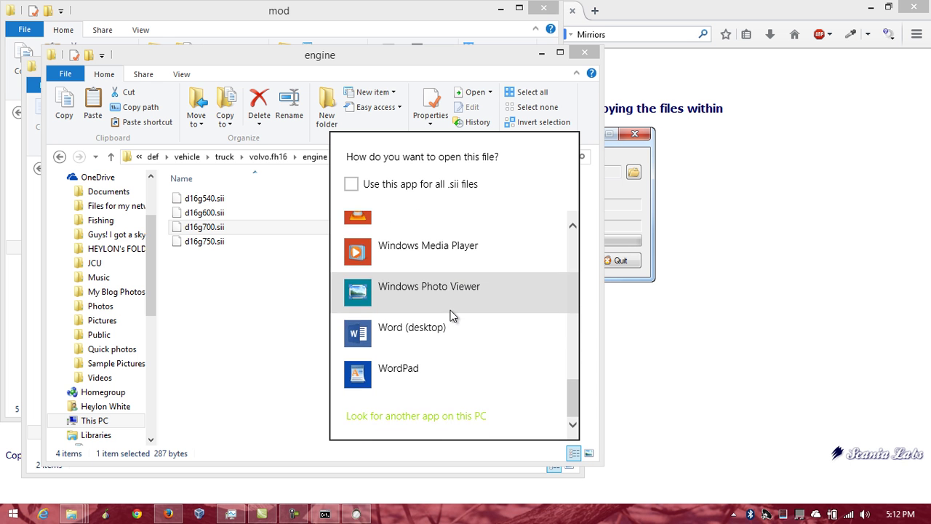
pyautogui.scroll(5, 438, 319)
pyautogui.click(422, 262)
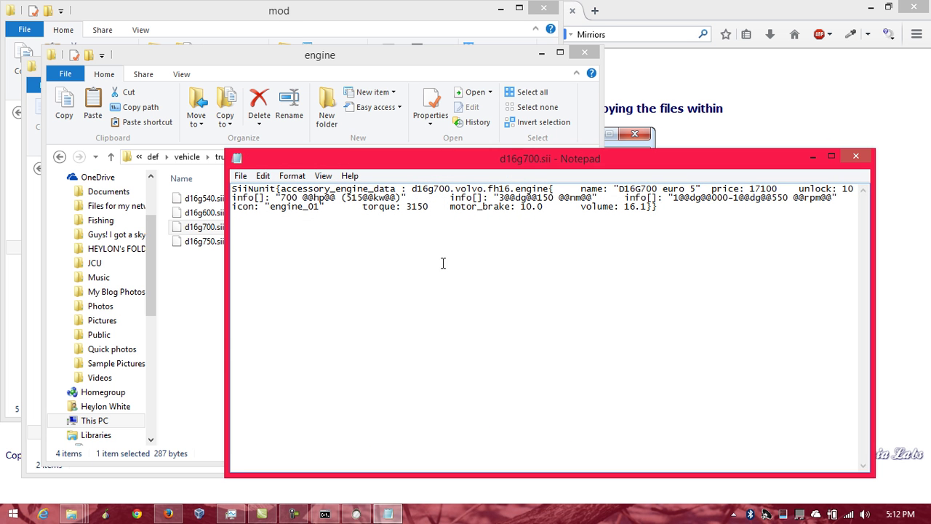
pyautogui.click(854, 158)
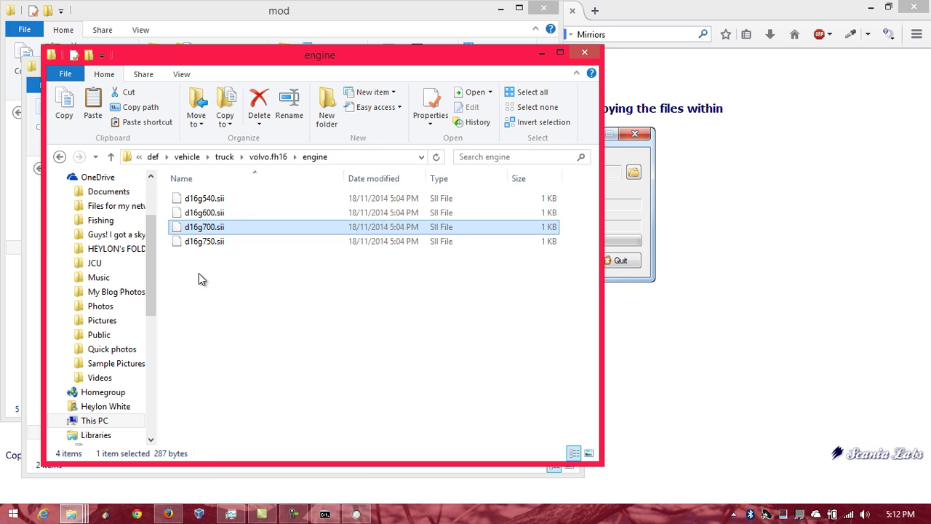
# Step: Open d16g700.sii in Notepad++ for a quick look, then close the editor
pyautogui.rightClick(204, 231)
pyautogui.moveTo(227, 303)
pyautogui.click(262, 284)
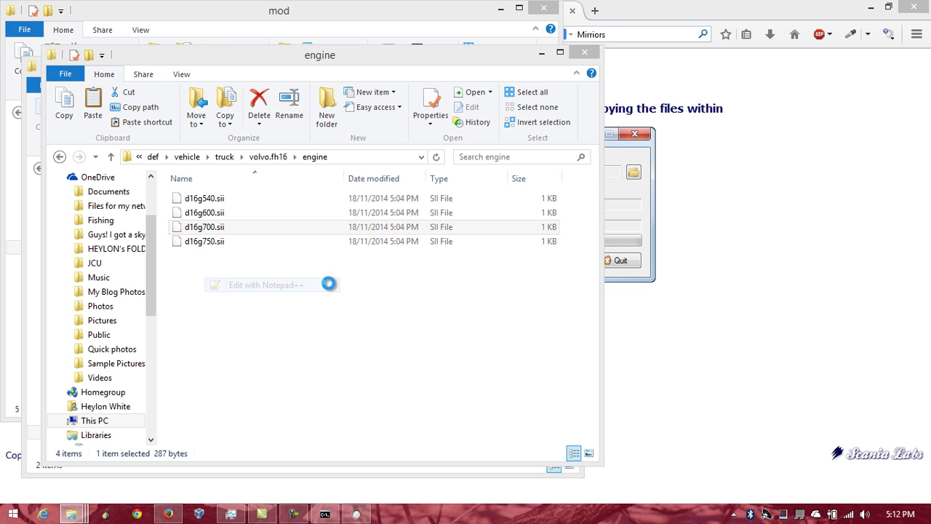
pyautogui.click(875, 48)
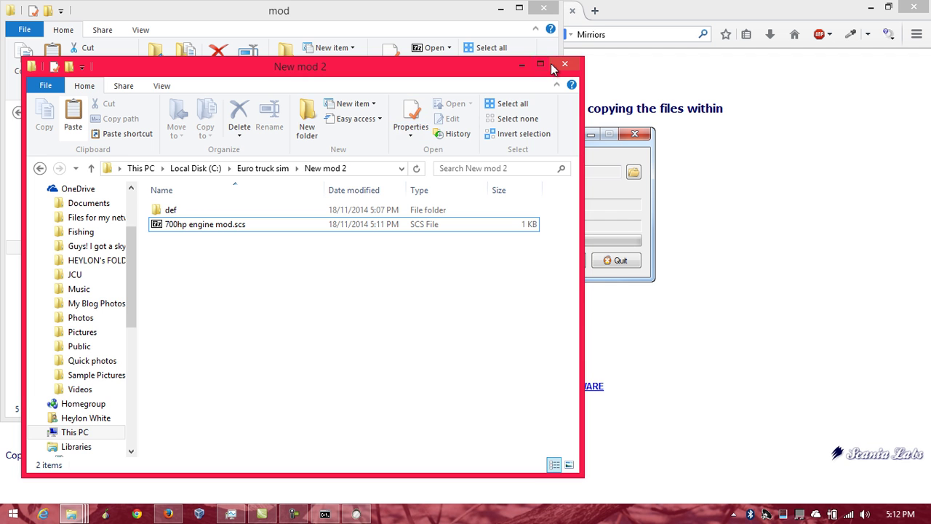
# Step: Close the New mod 2 and mod folder windows and the finished Miroirs dialog
pyautogui.click(565, 64)
pyautogui.click(542, 11)
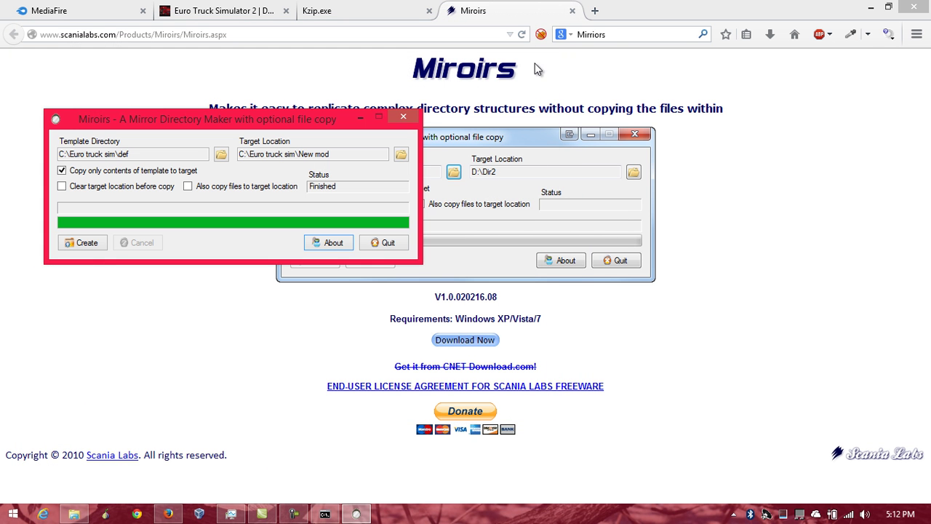
pyautogui.click(404, 119)
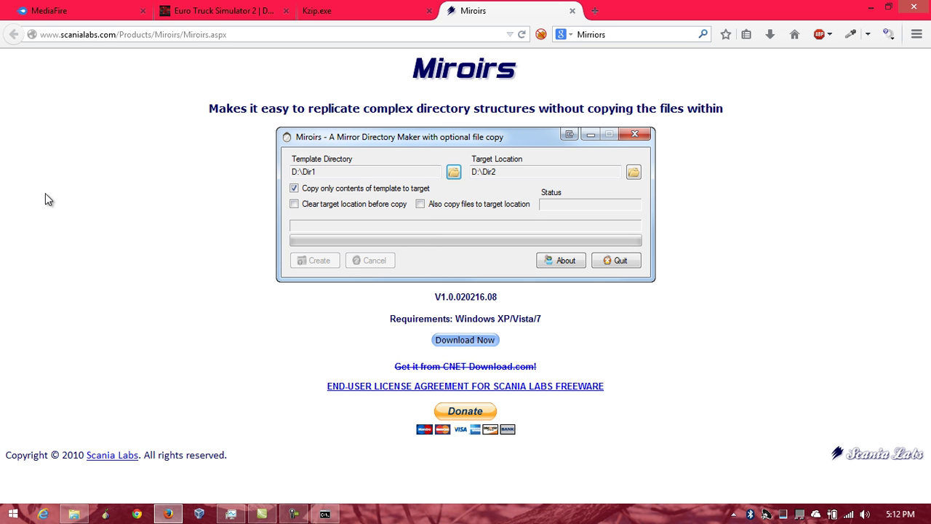